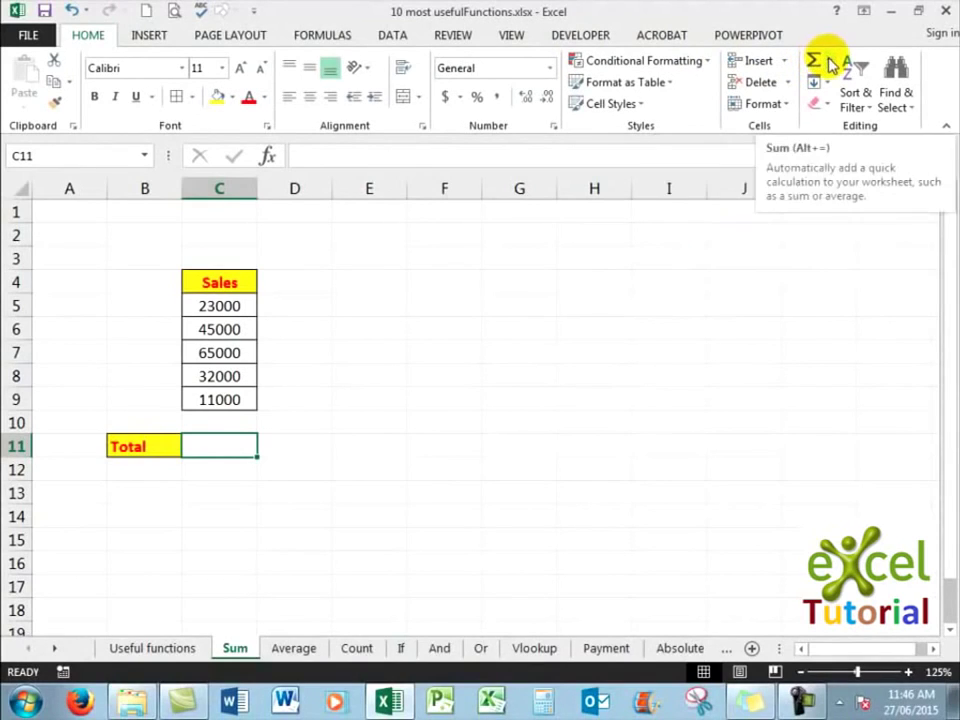
- Total the sales in cell C11 with =SUM(C5:C10), and undo the entry
click(829, 64)
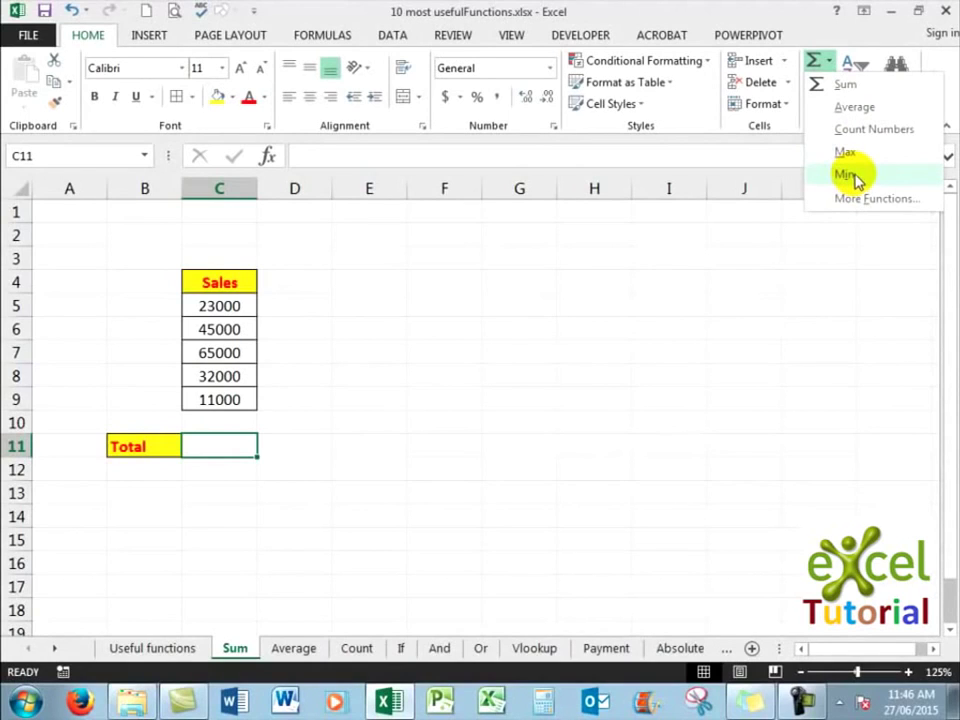
click(846, 86)
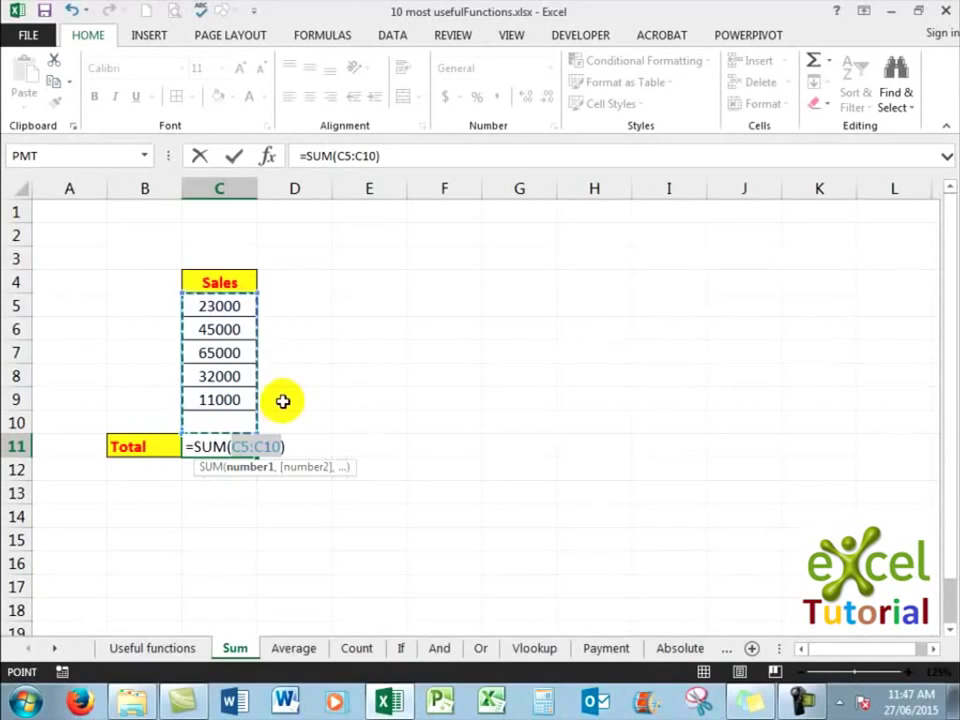
key(ctrl+Return)
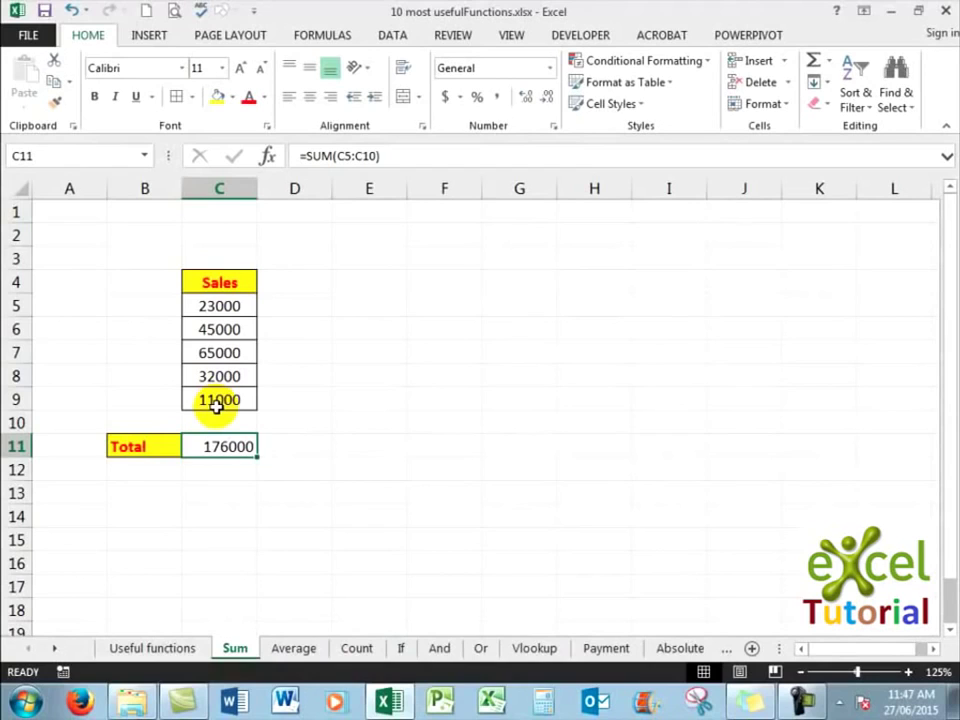
click(71, 10)
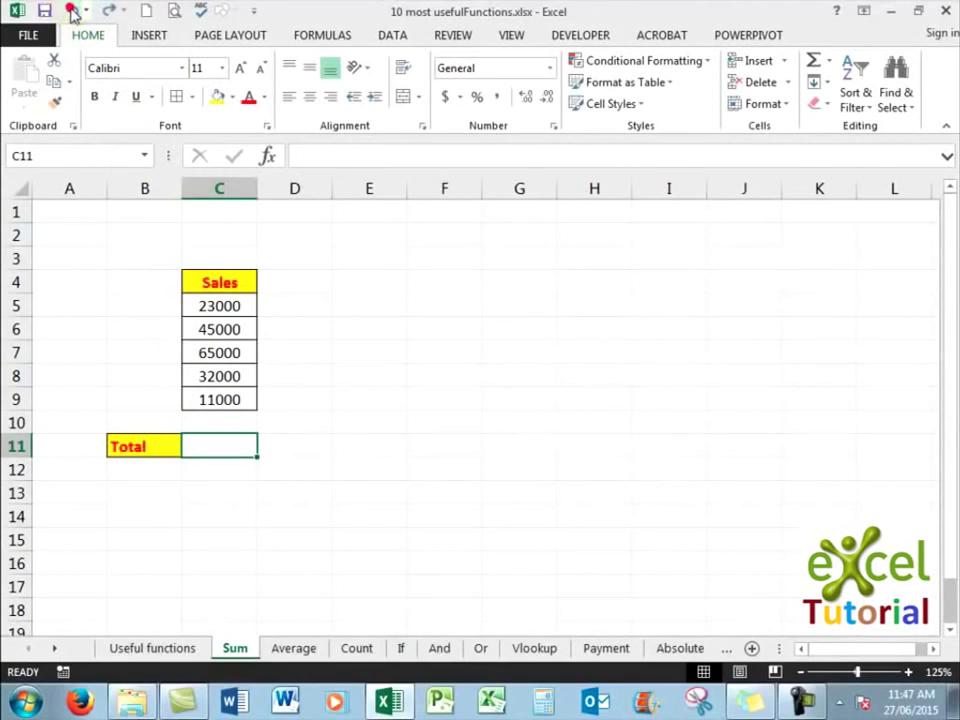
- Clear the sales figure in C7 and total both parts of the column in C11 with =SUM(C8:C10,C5:C7)
click(216, 352)
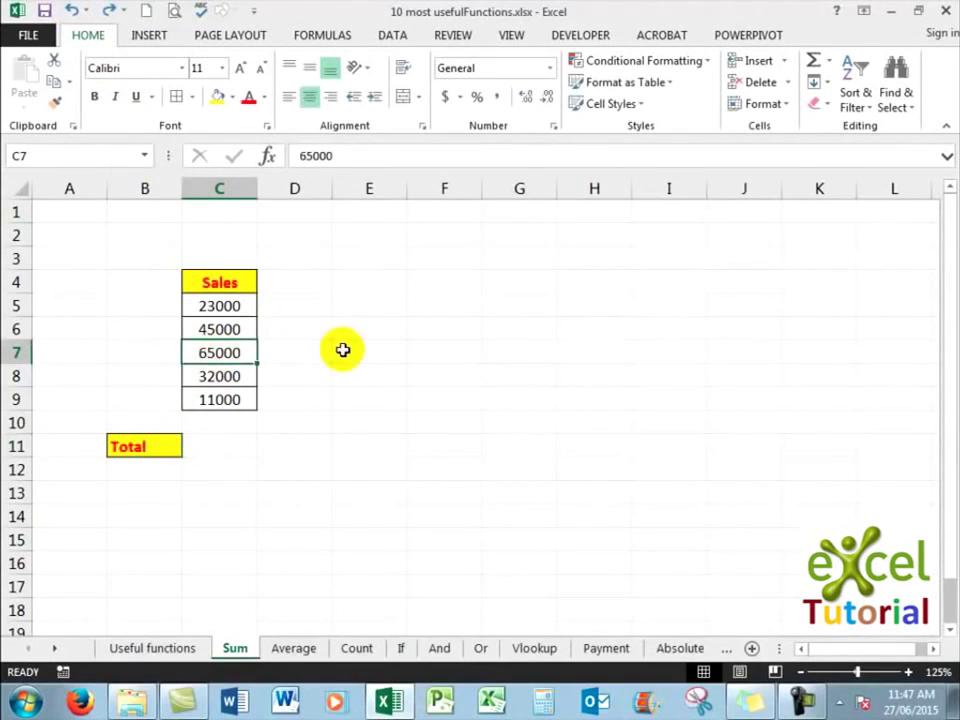
key(Delete)
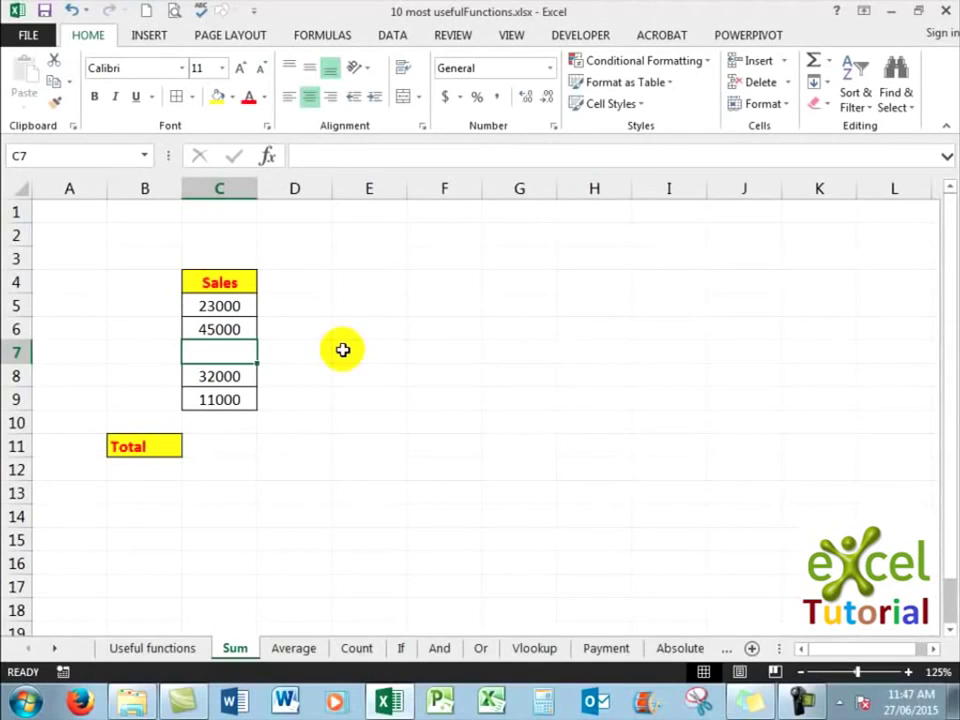
click(226, 445)
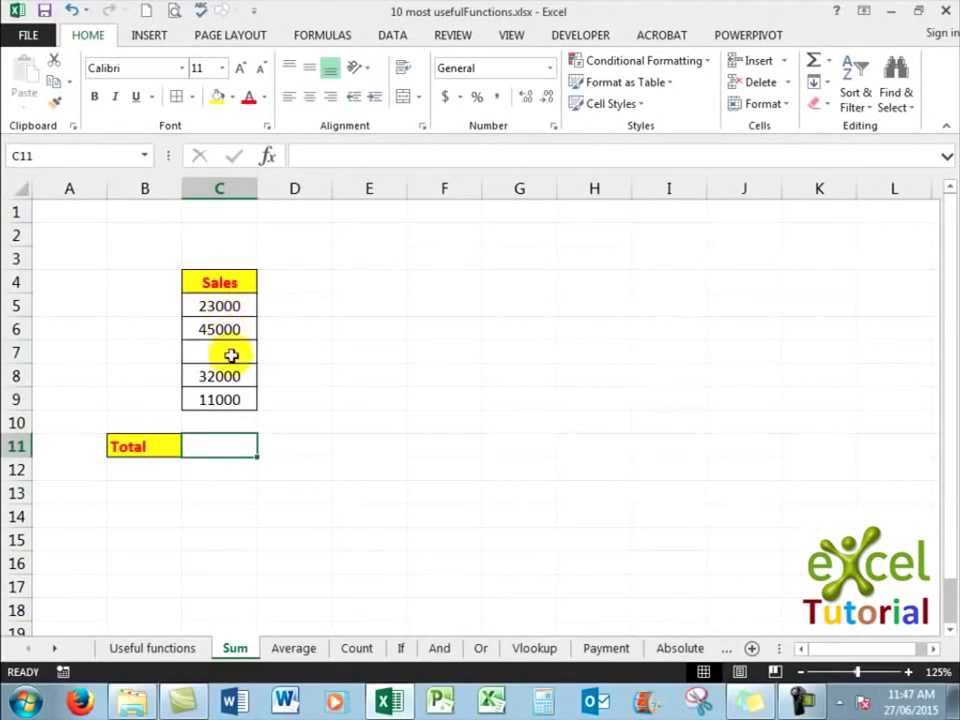
click(829, 61)
click(845, 83)
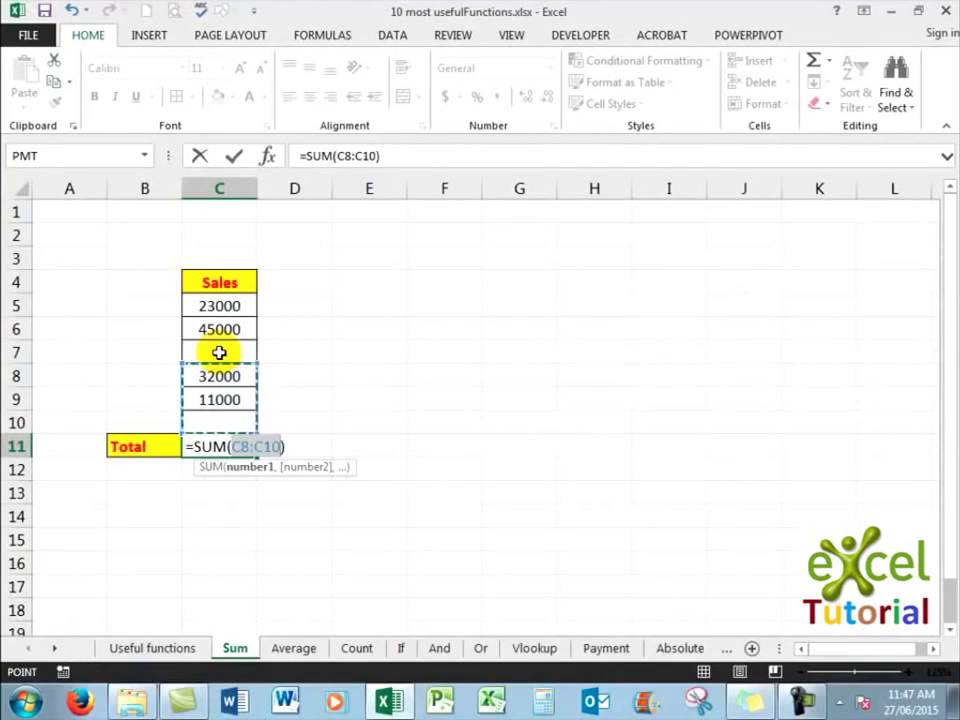
text(,)
drag(218, 306, 216, 348)
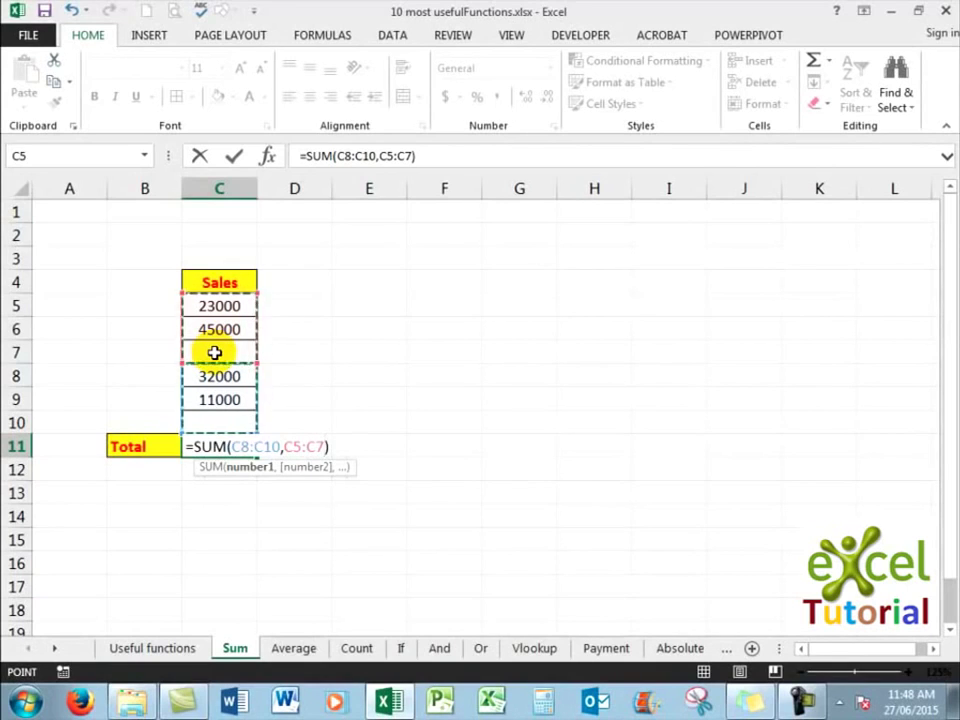
key(ctrl+Return)
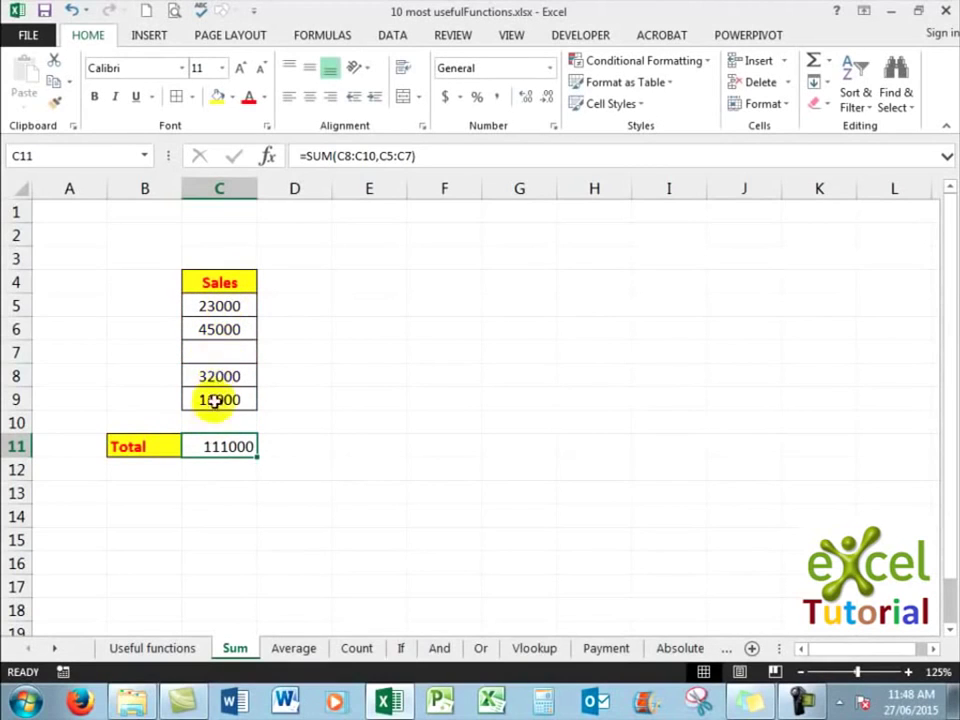
- Enter 65000 in the empty sales cell C7
click(216, 352)
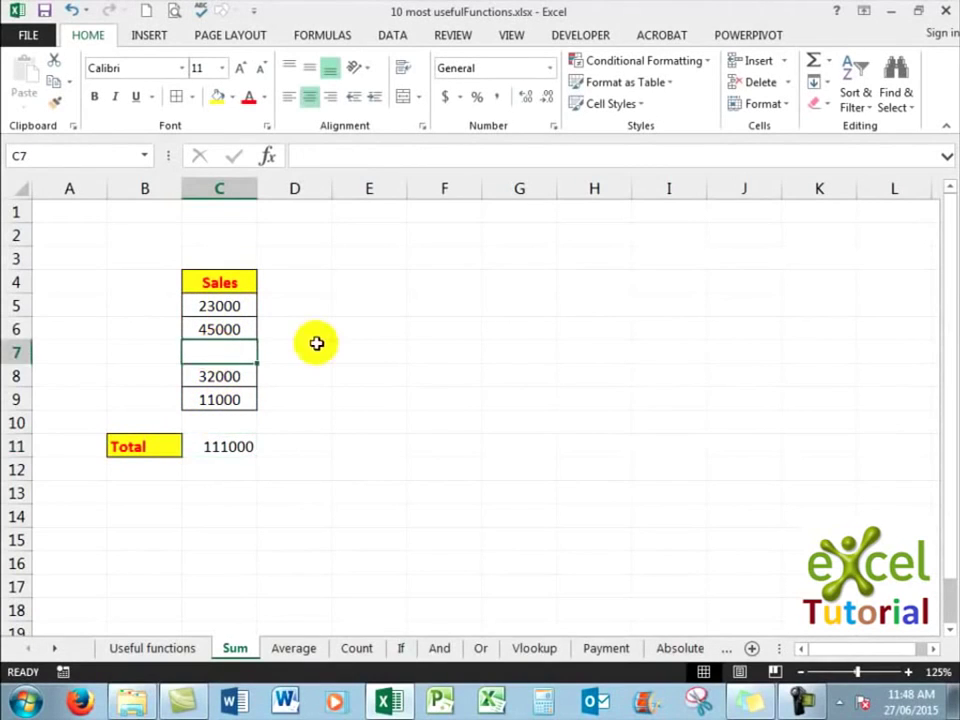
text(65000)
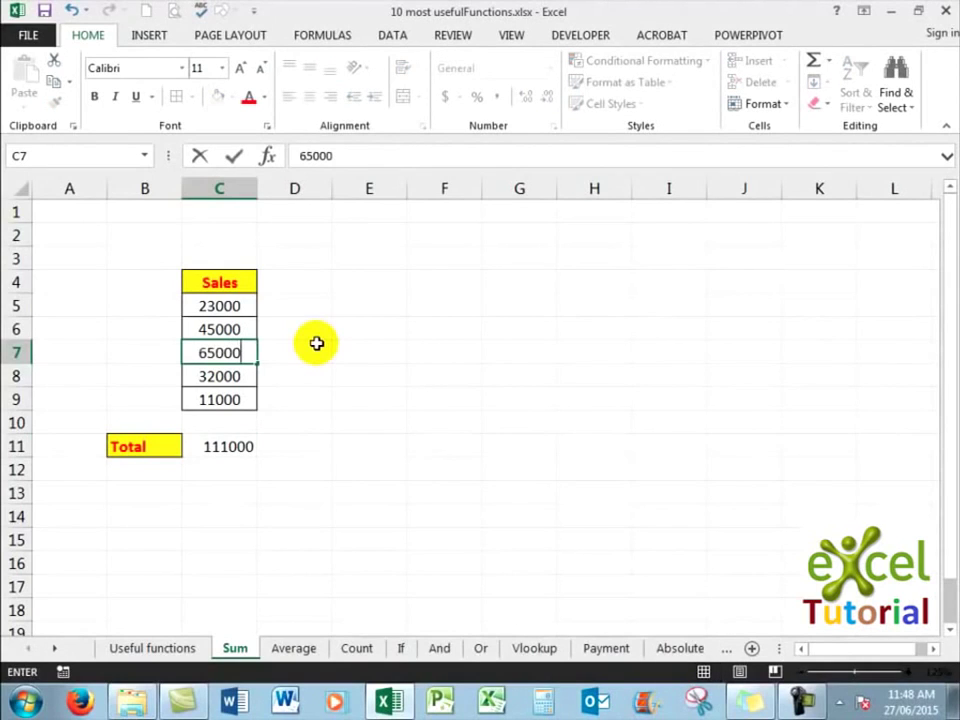
key(Return)
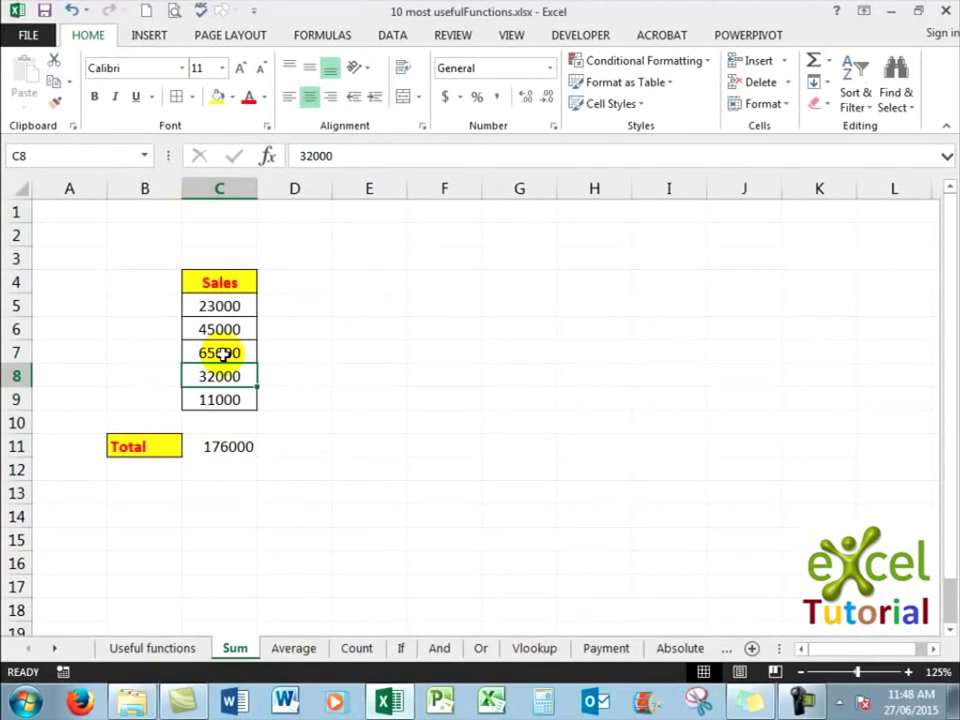
- On the Average sheet, calculate the average of the sales in cell C10 with =AVERAGE(C5:C9)
click(294, 648)
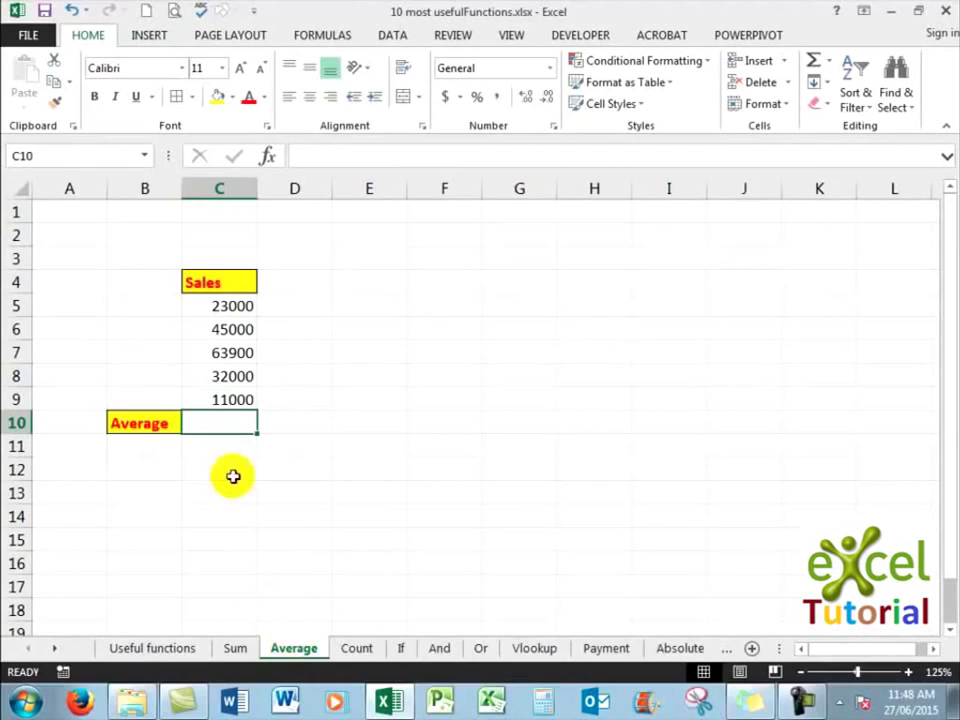
click(828, 62)
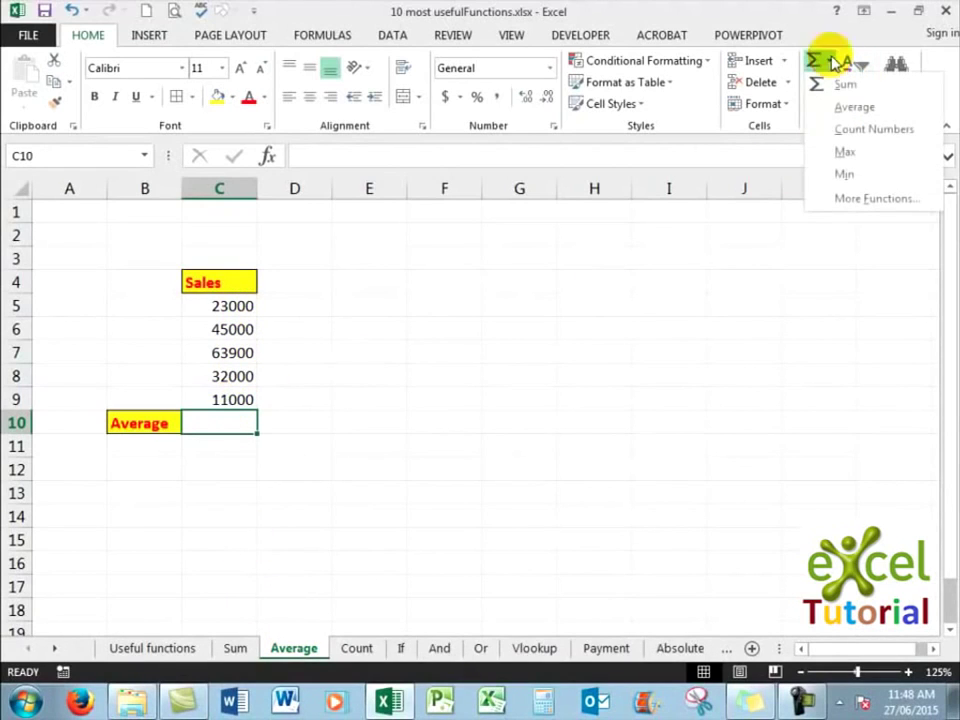
click(847, 109)
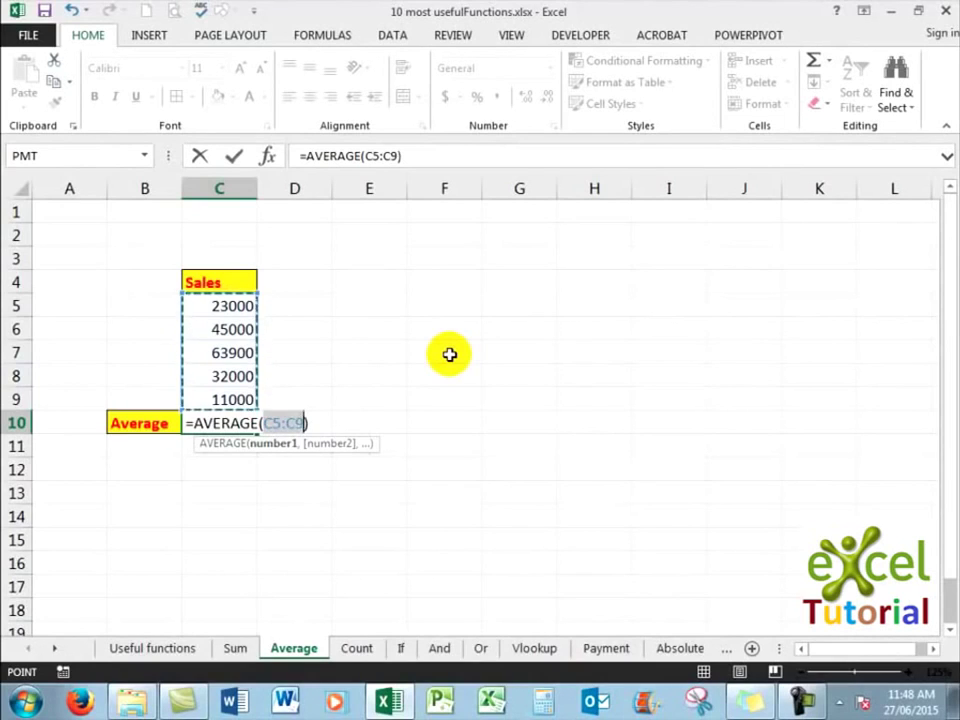
key(ctrl+Return)
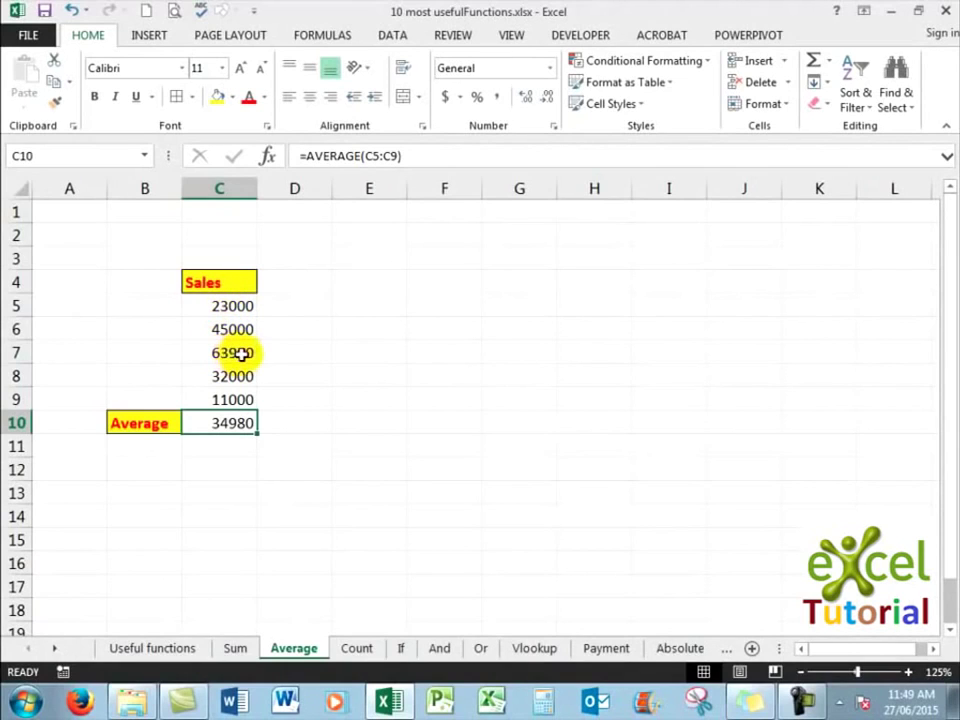
- On the Count sheet, count the sales entries in cell C11 with =COUNT(C5:C10)
click(355, 648)
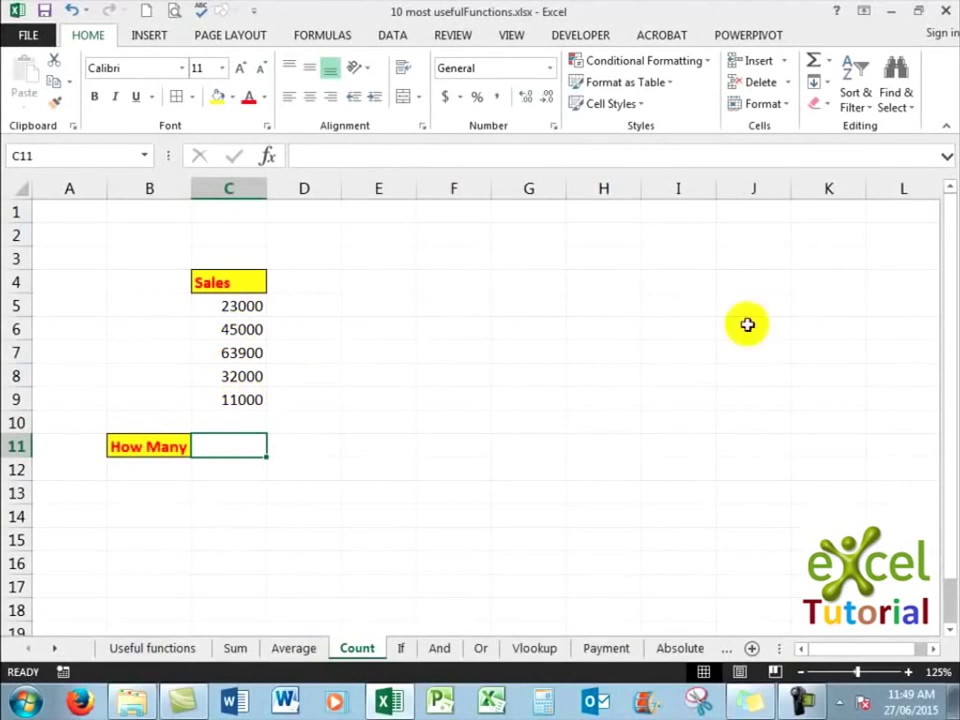
click(828, 62)
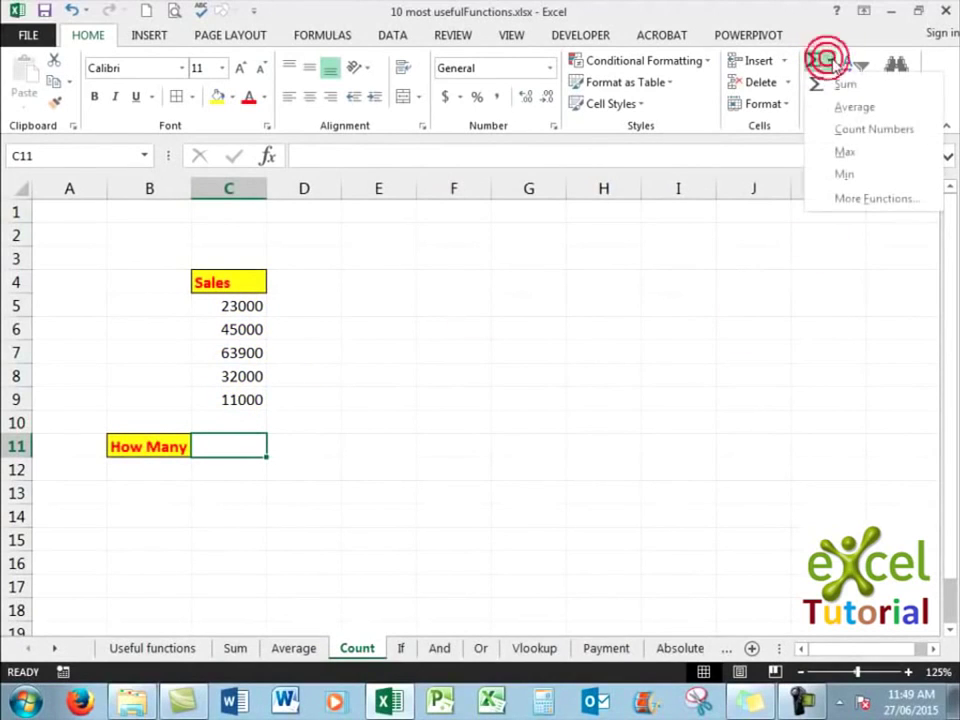
click(854, 135)
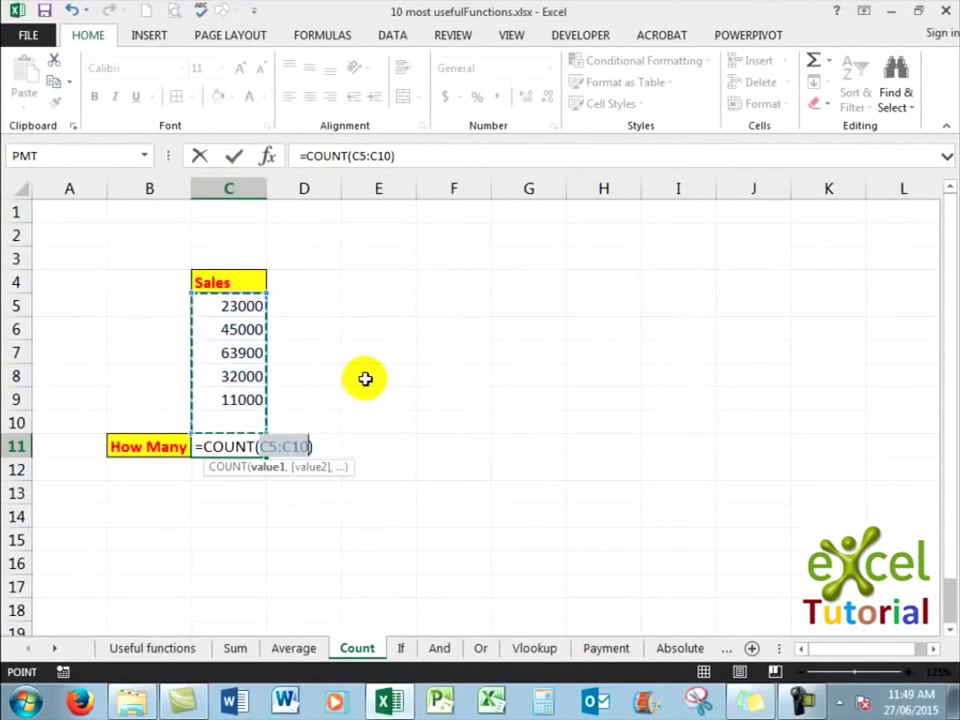
key(ctrl+Return)
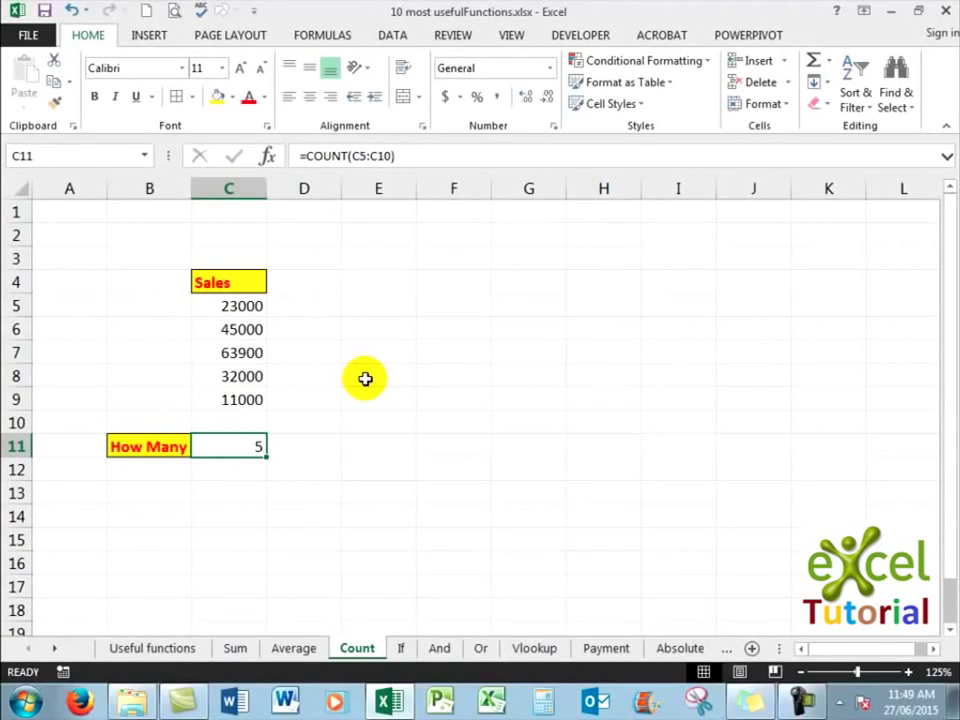
- Open the If sheet and set its zoom to a custom magnification of 125%
click(401, 648)
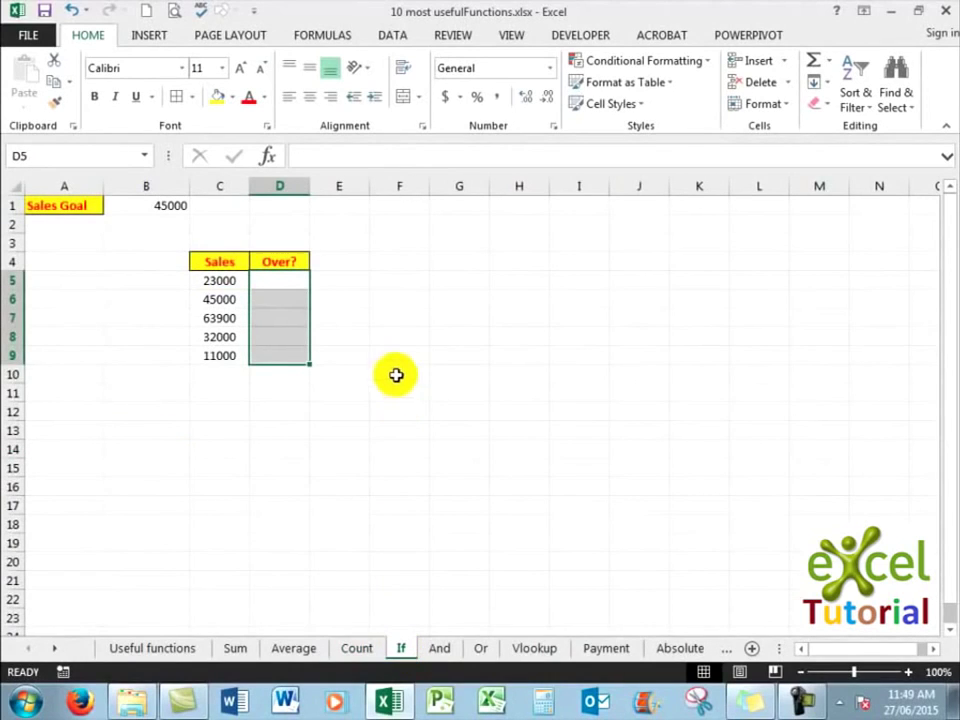
click(512, 34)
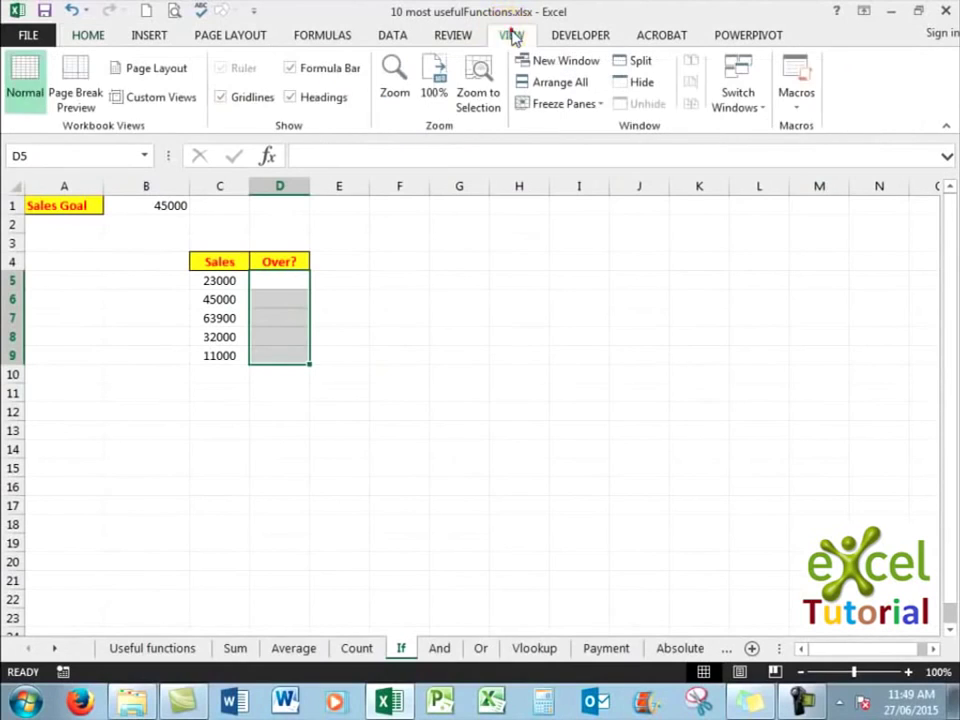
click(391, 70)
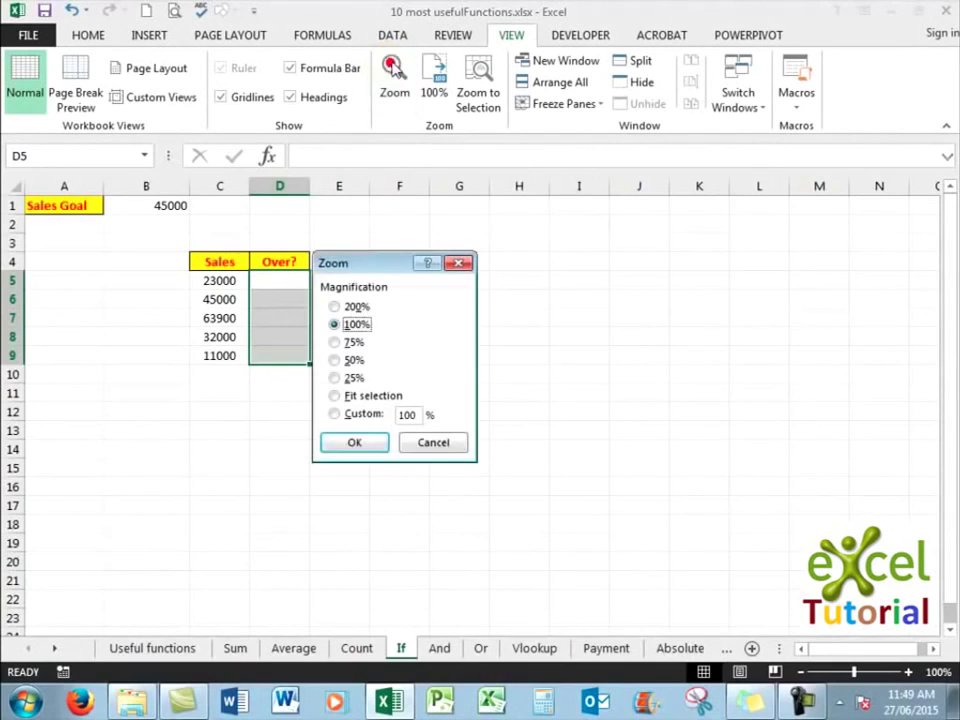
click(418, 414)
click(420, 414)
click(370, 414)
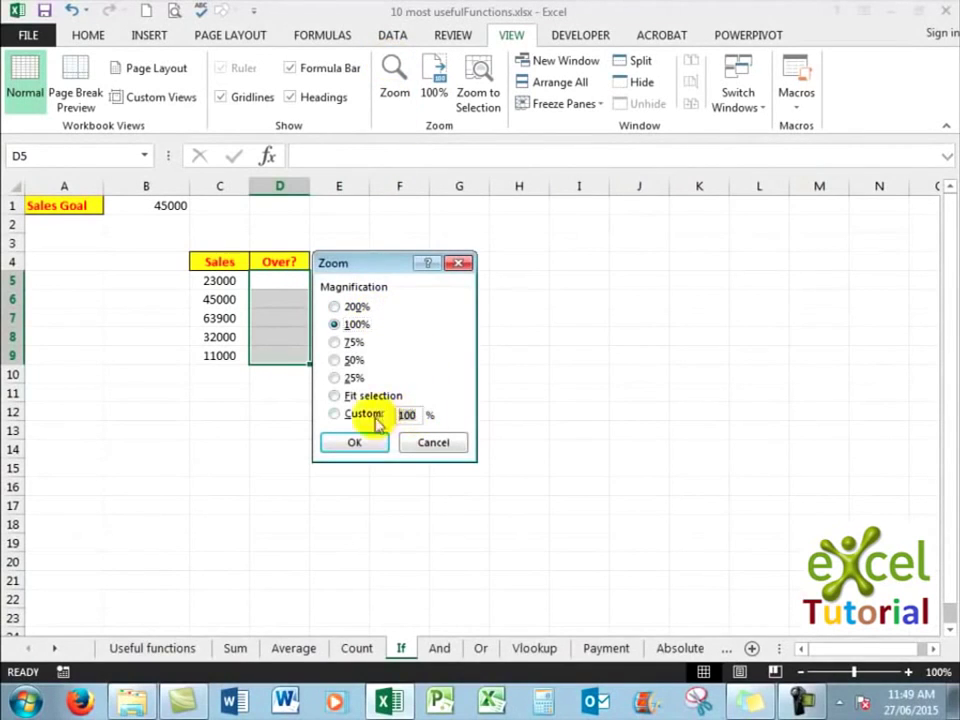
text(125)
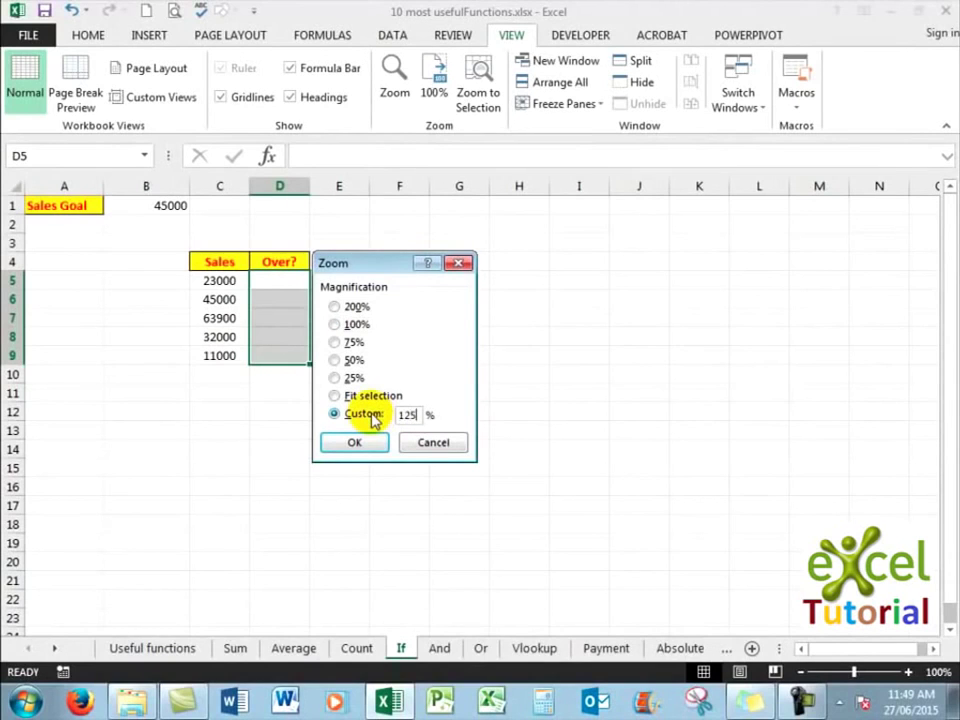
key(Return)
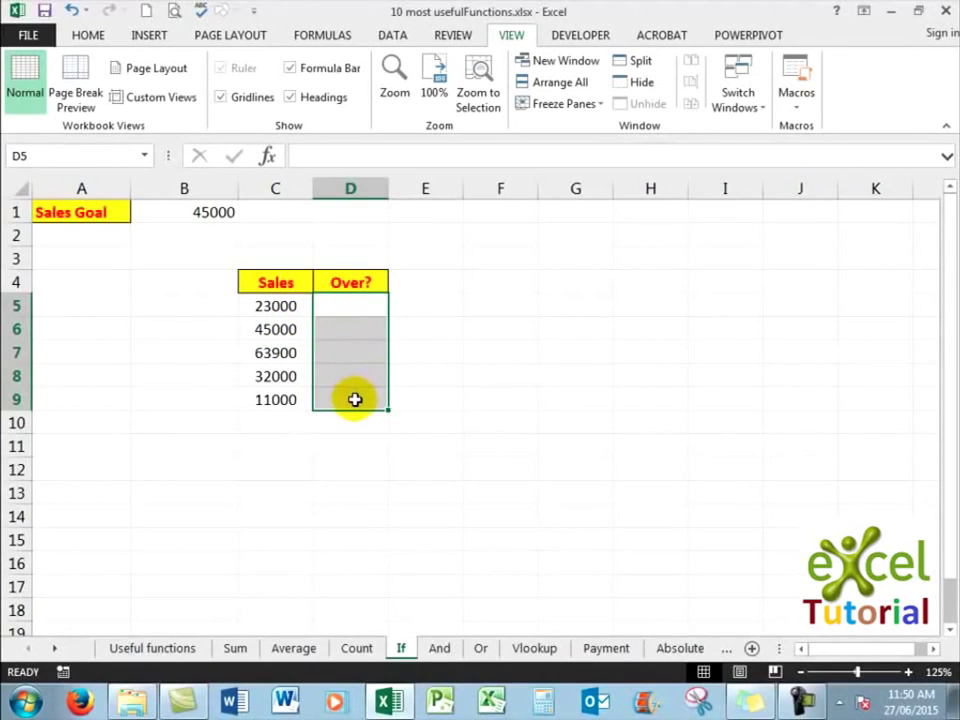
- Enter =IF(C5>45000,"Yes","No") in cell D5 and fill the formula down the Over? column
click(350, 305)
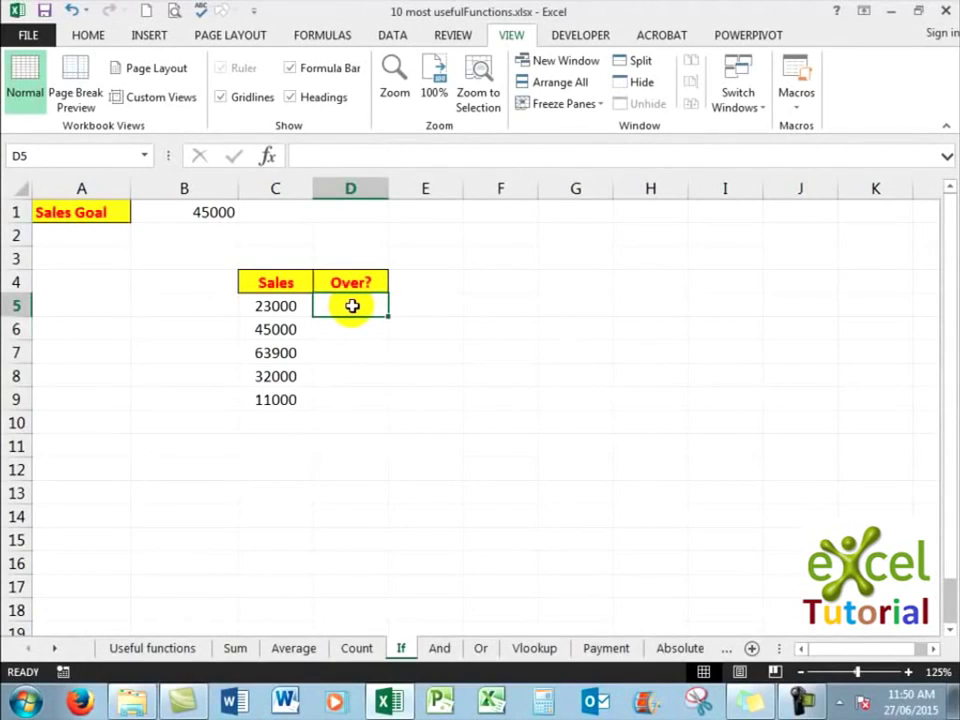
text(=if)
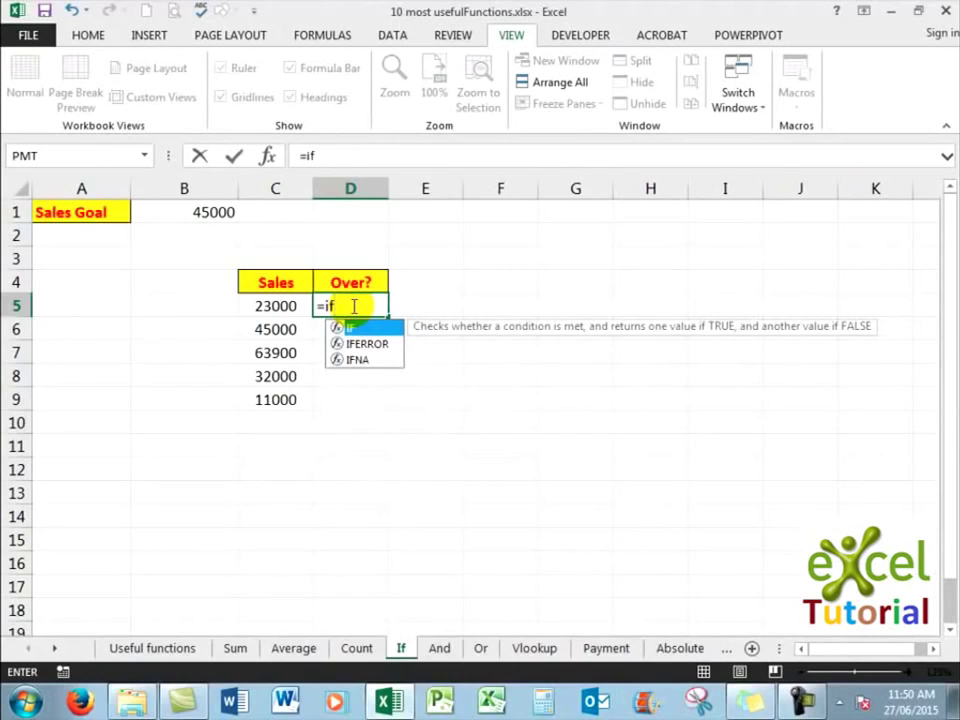
text(()
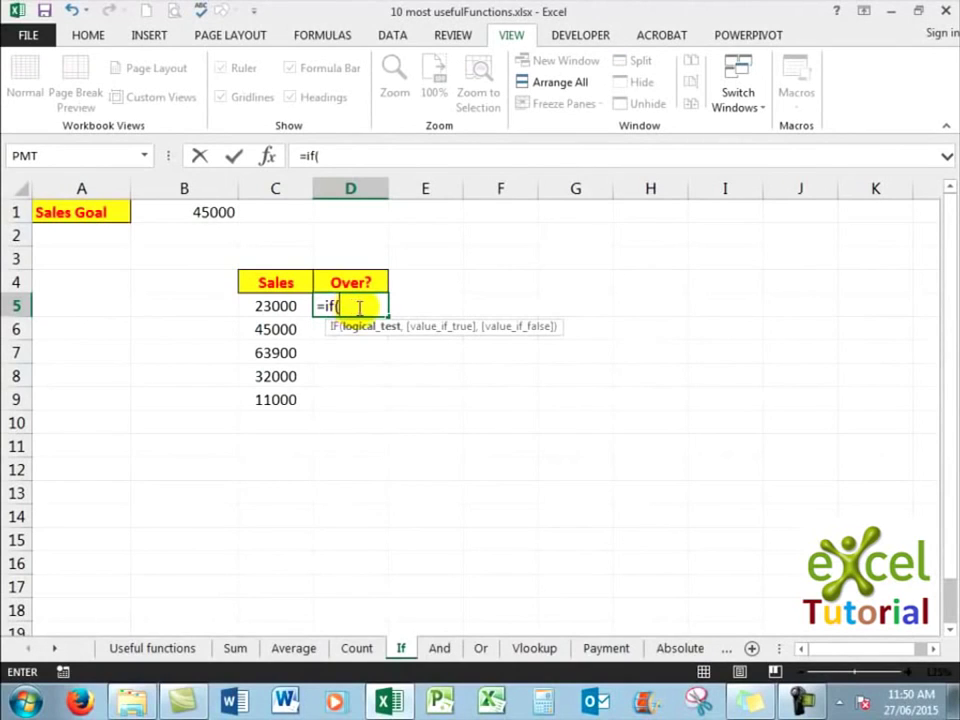
click(272, 306)
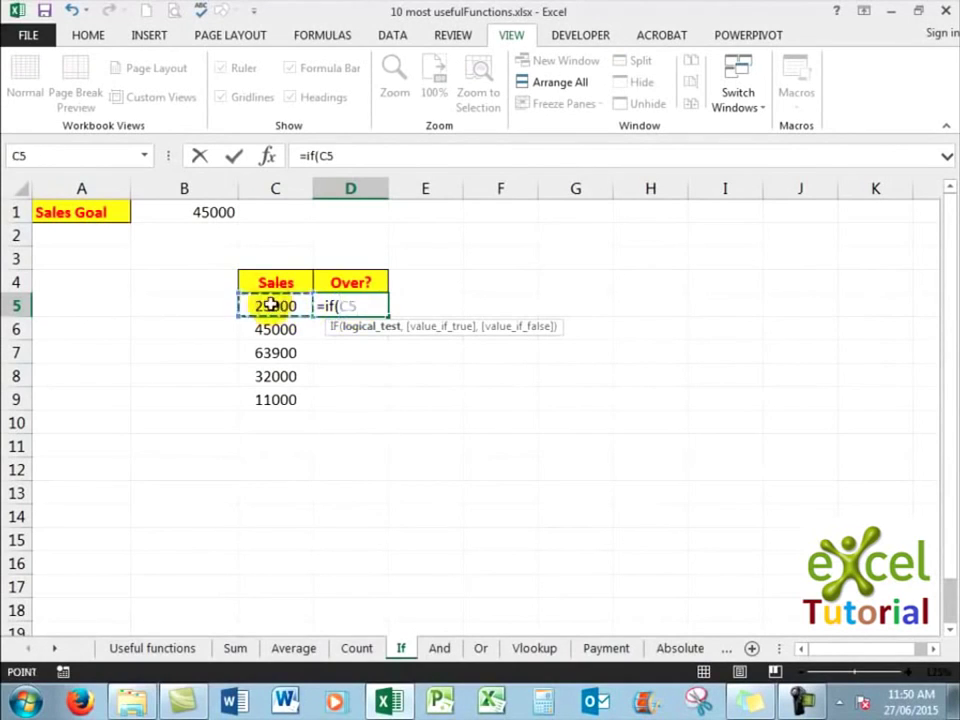
text(>)
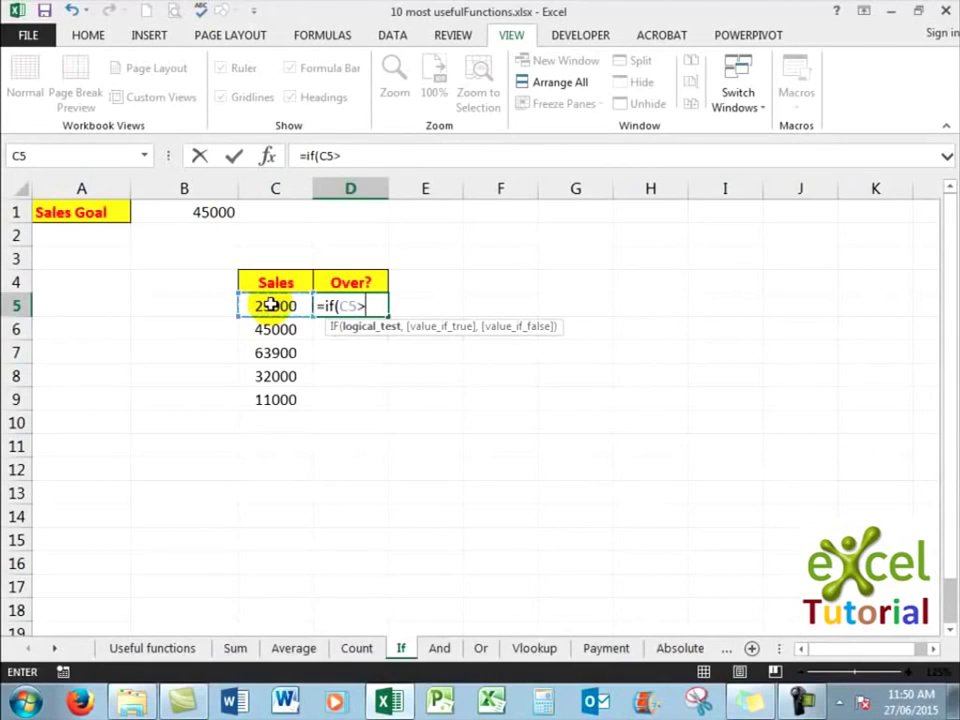
text(4500)
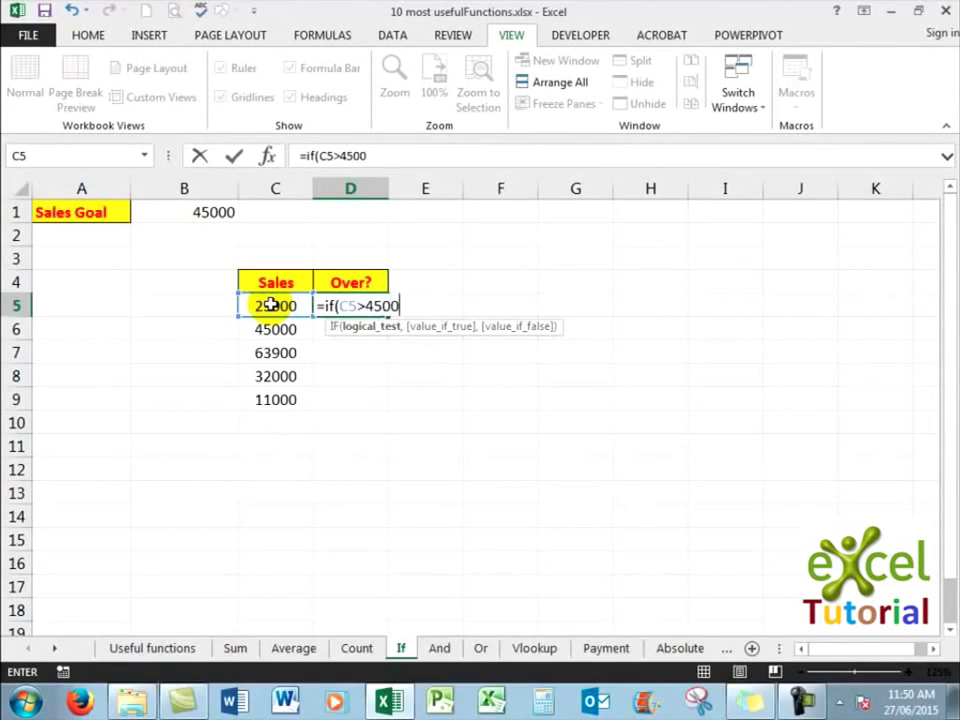
text(0,)
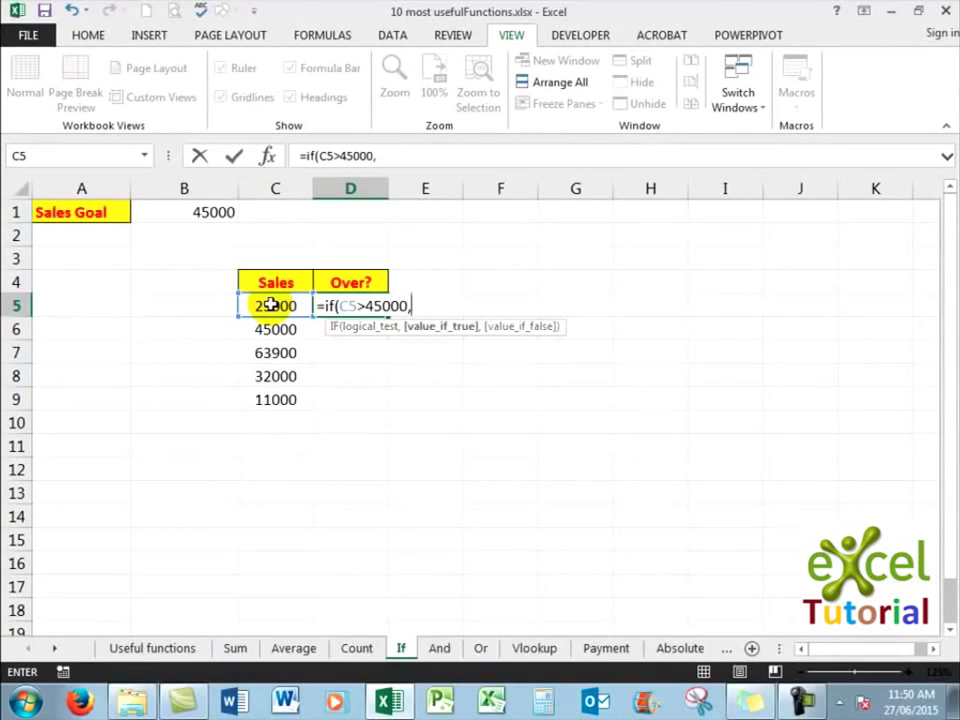
text("Yes",)
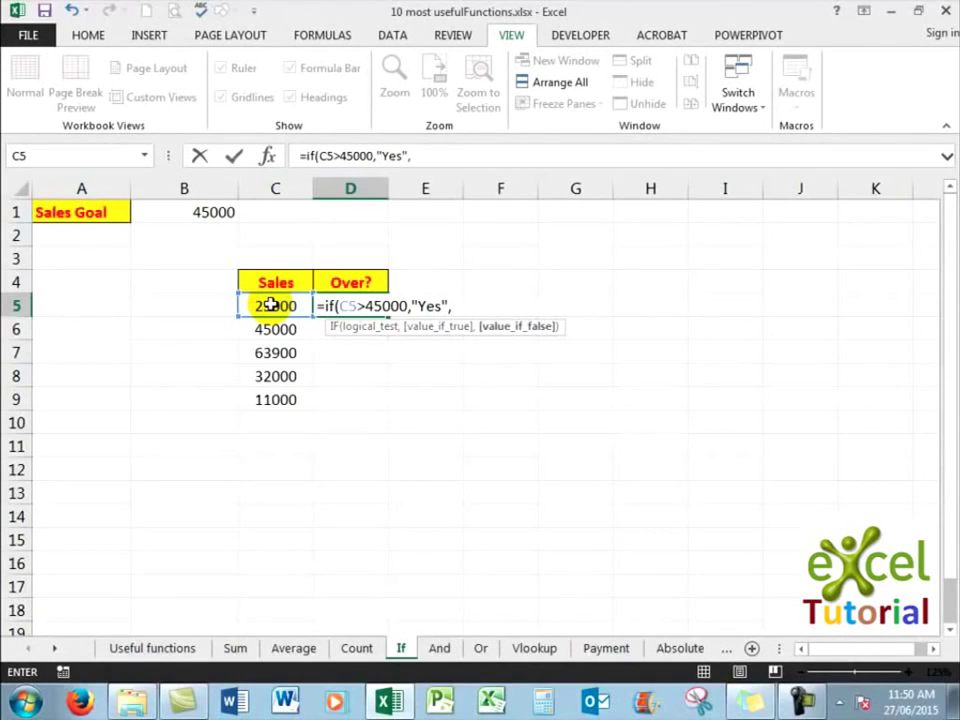
text("No"))
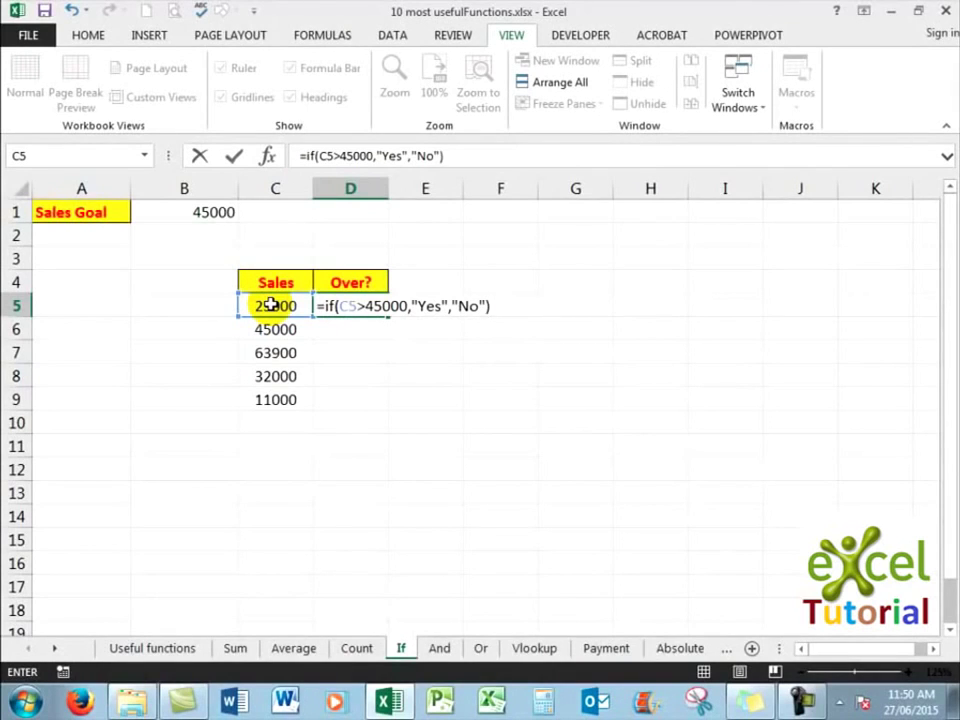
key(ctrl+Return)
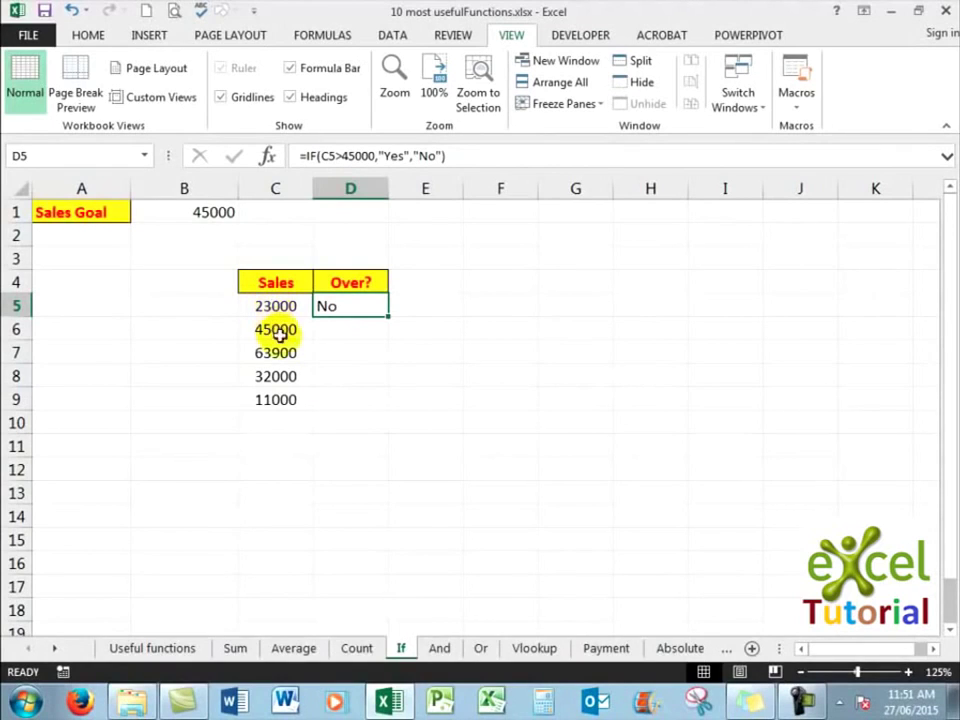
double_click(389, 315)
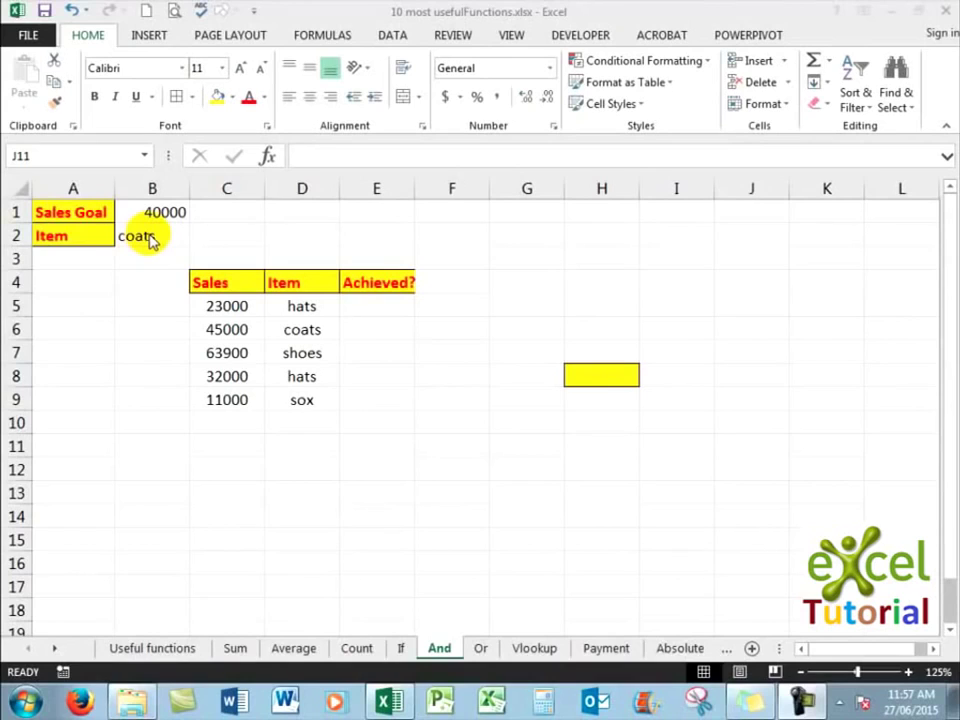
- On the And sheet, start a formula in E5 with IF and a nested AND, using C5>40000 as the first condition
click(367, 305)
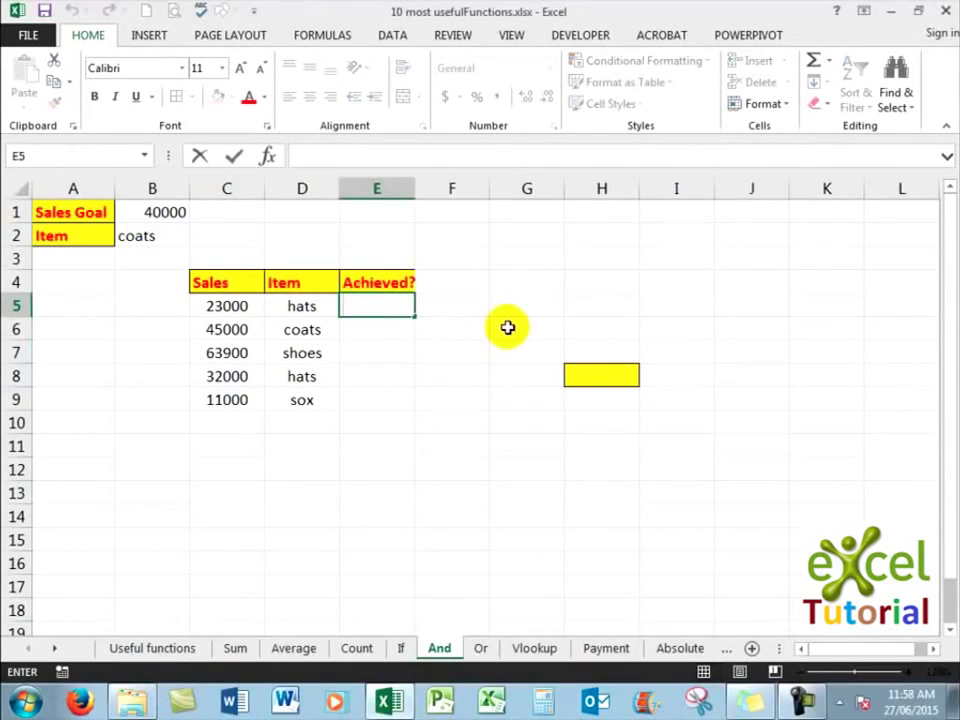
text(=if()
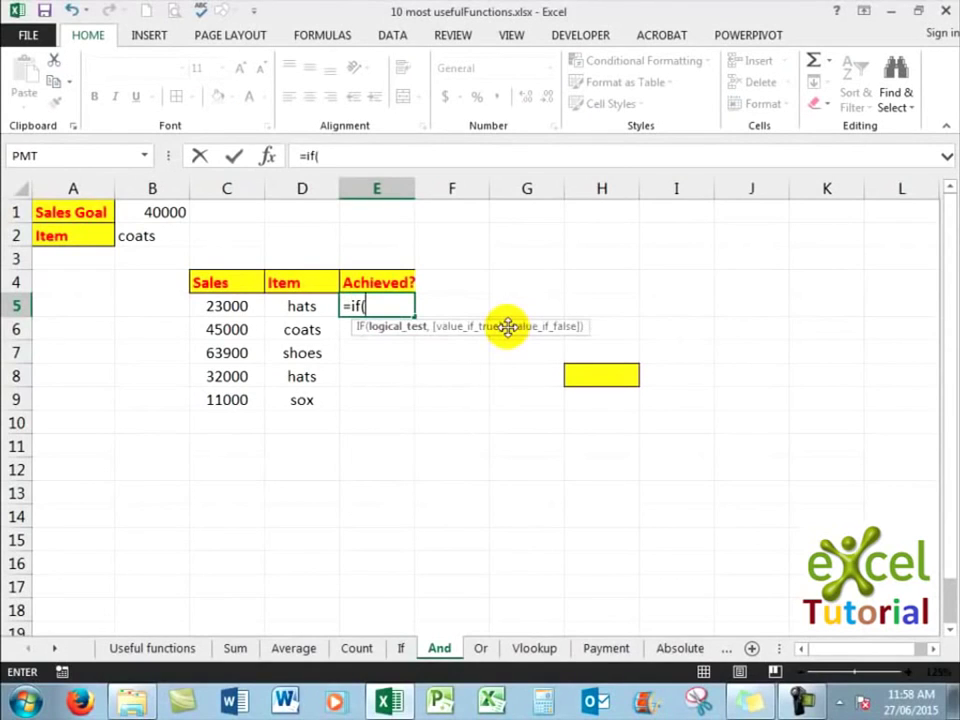
text(a)
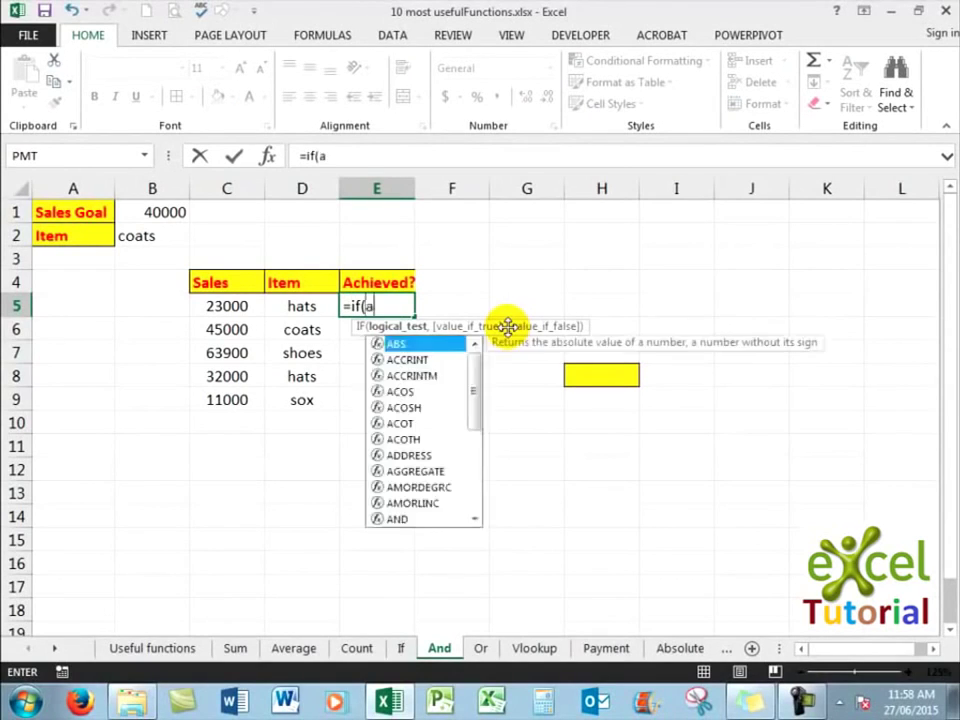
text(nd()
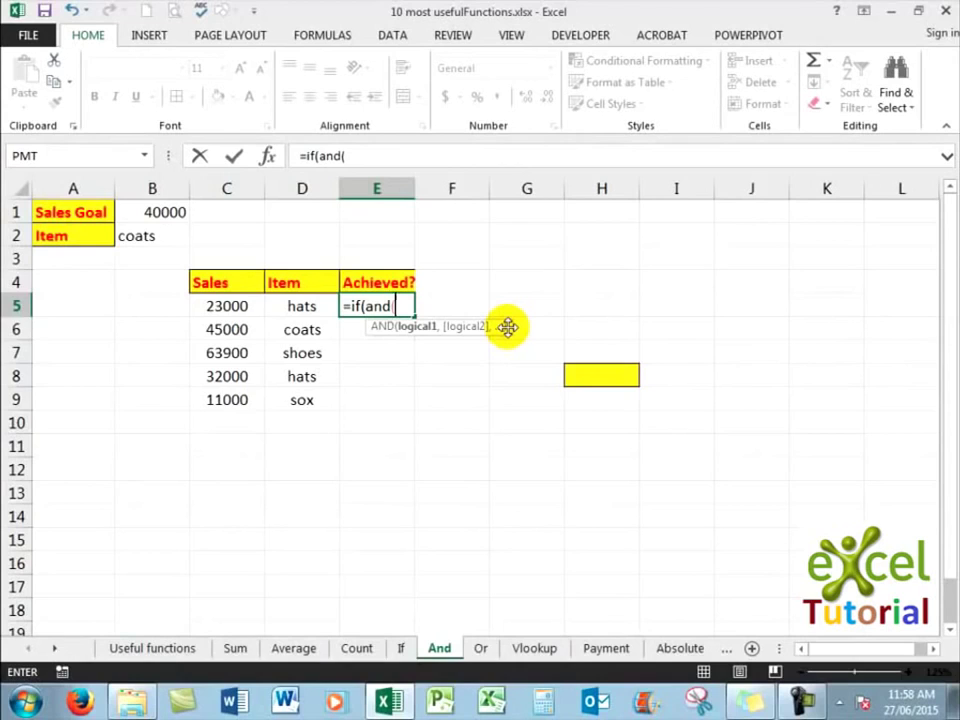
click(229, 306)
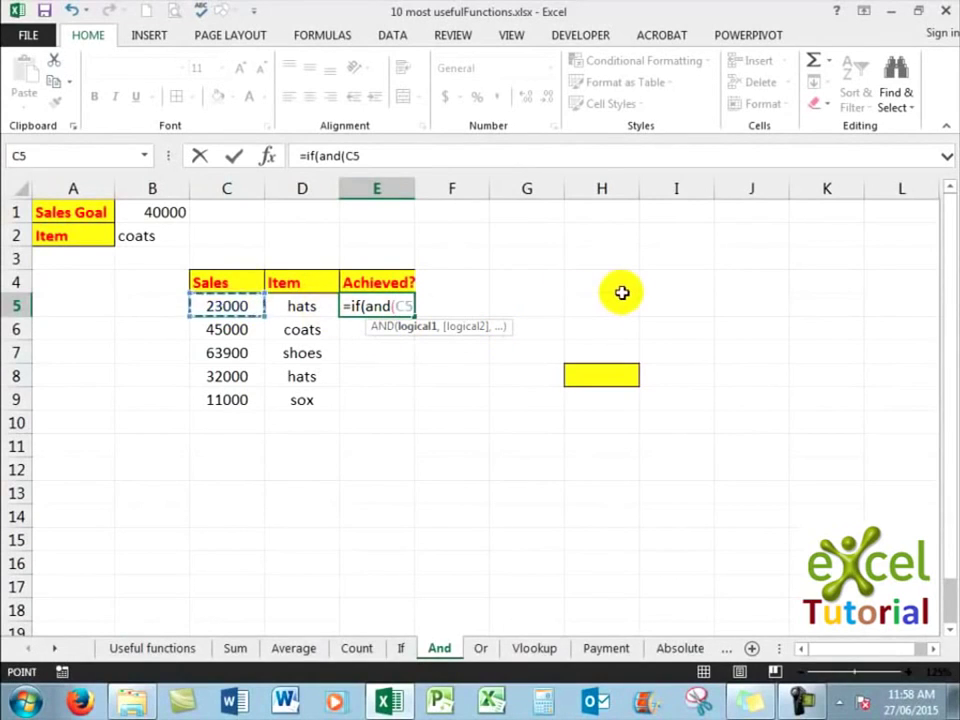
text(>4)
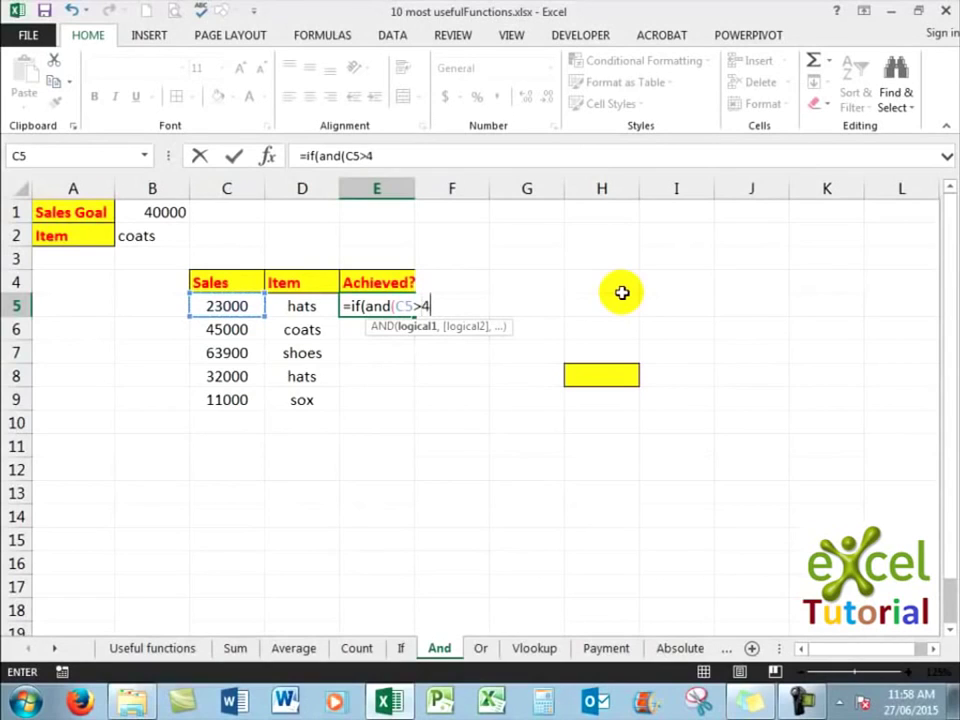
text(0000)
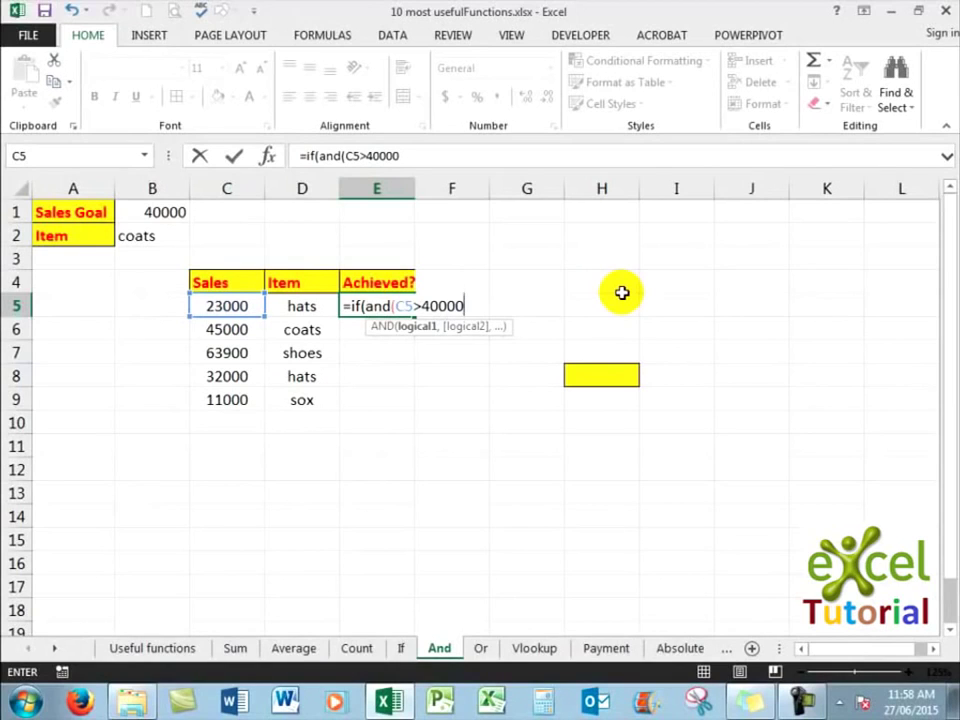
text(,)
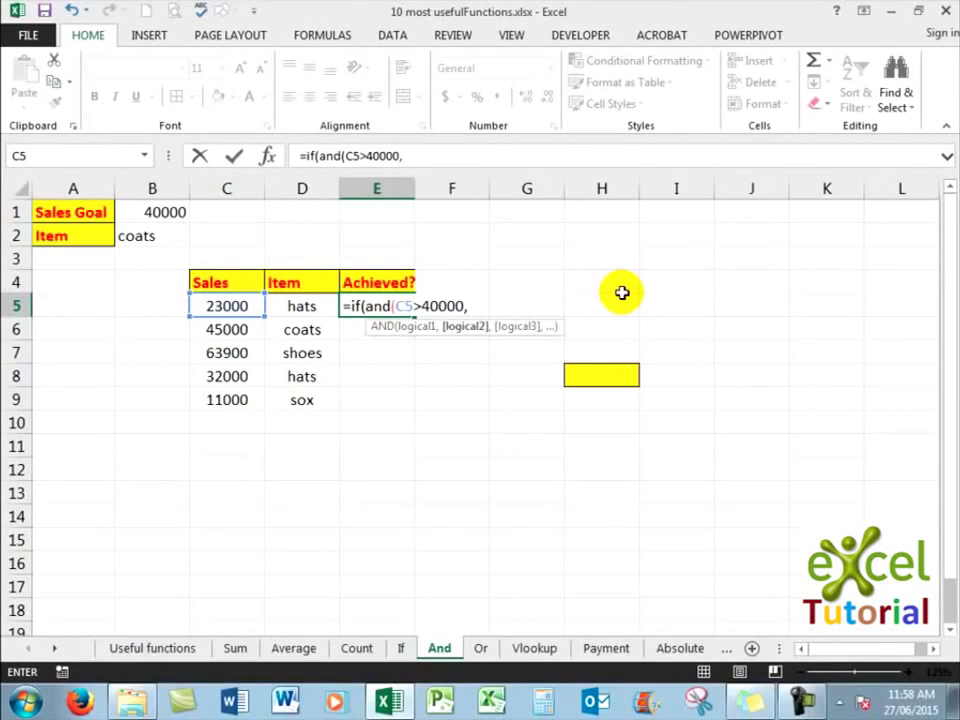
- Complete the E5 formula with the condition D5="coats" and the results "Yes" and "No", filling it down to E9
click(286, 307)
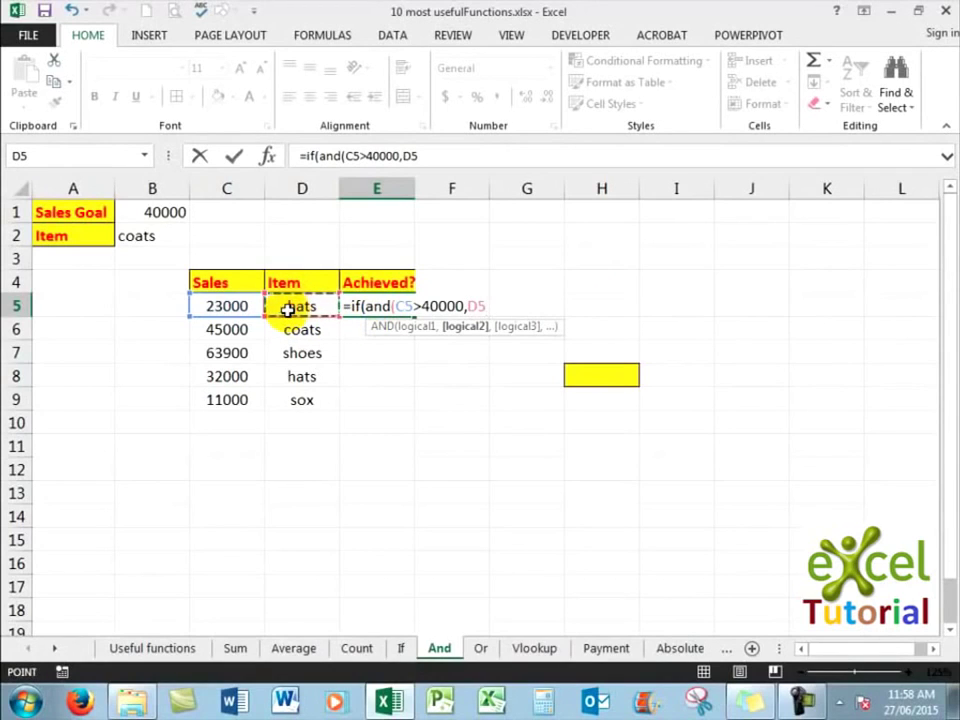
text(+)
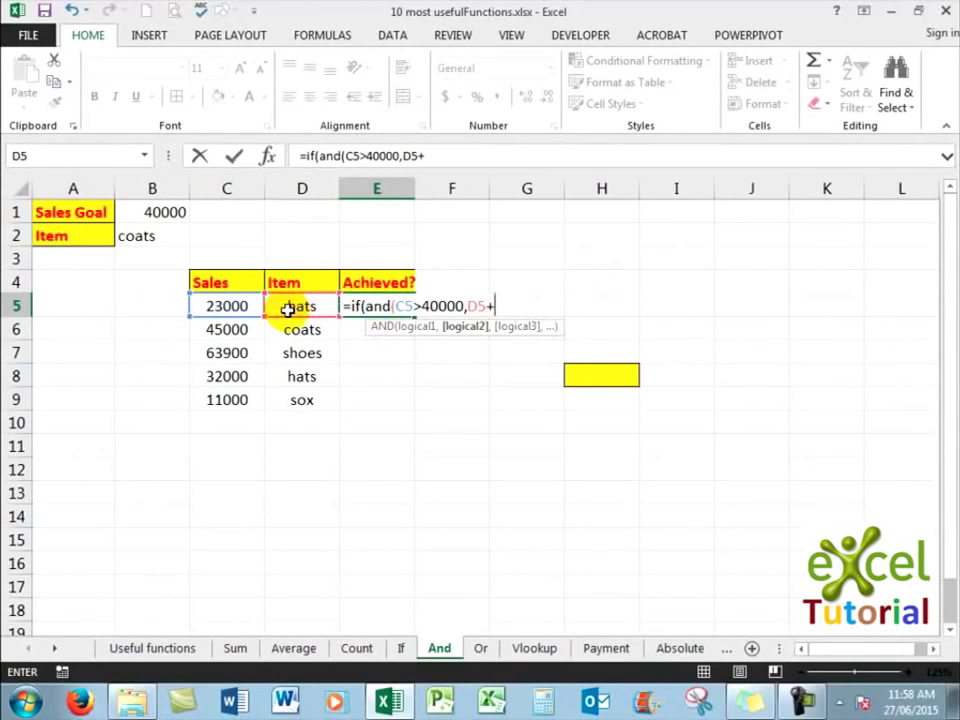
key(BackSpace)
text(="coats)
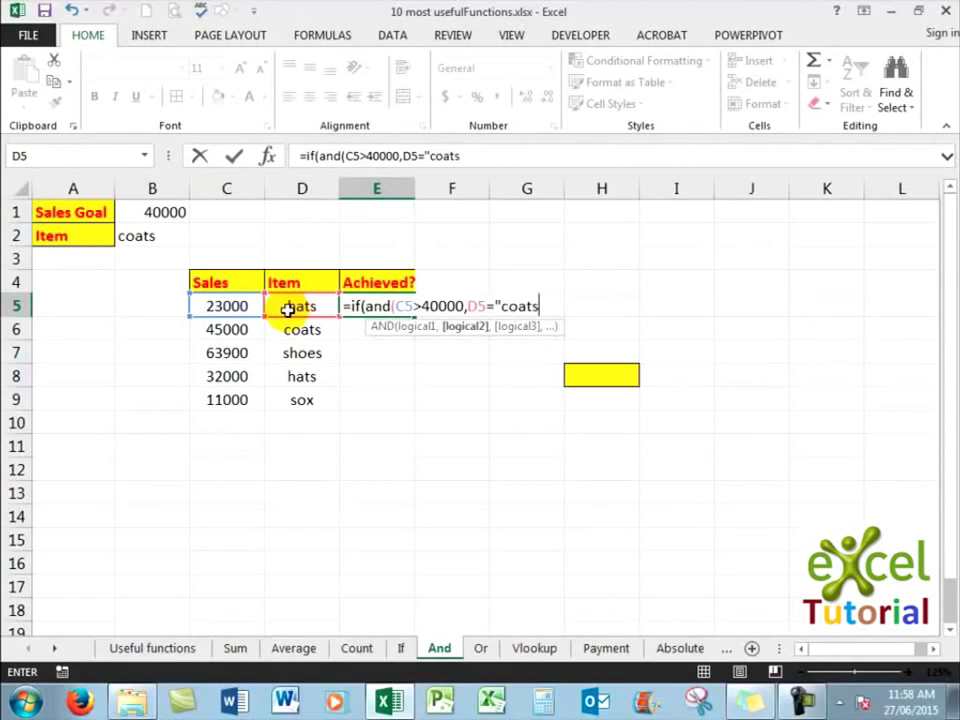
text("),)
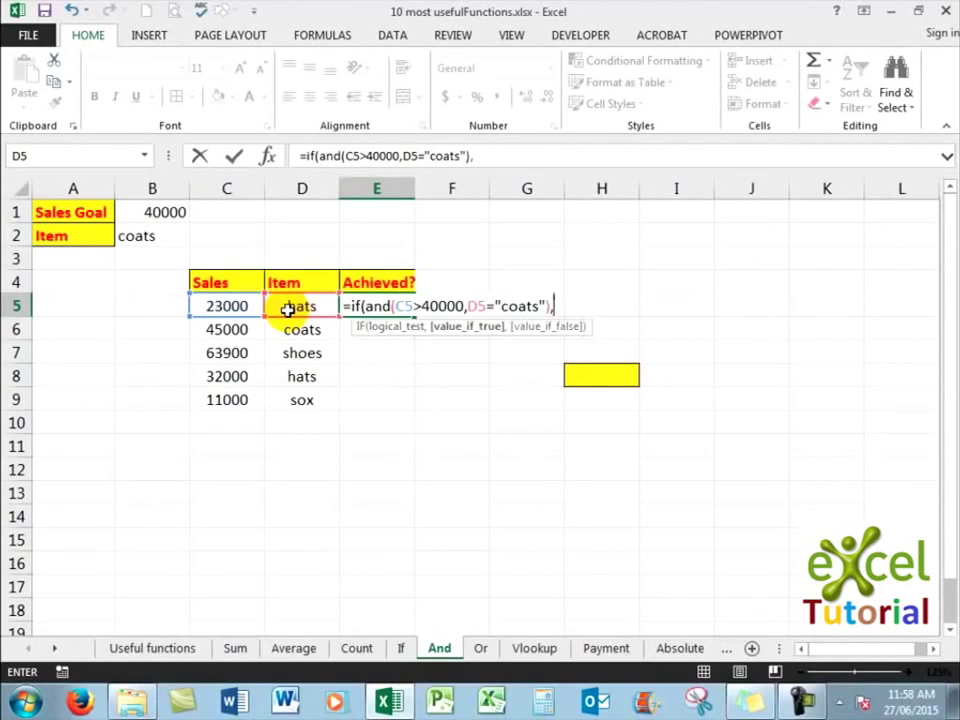
text("Yes","N)
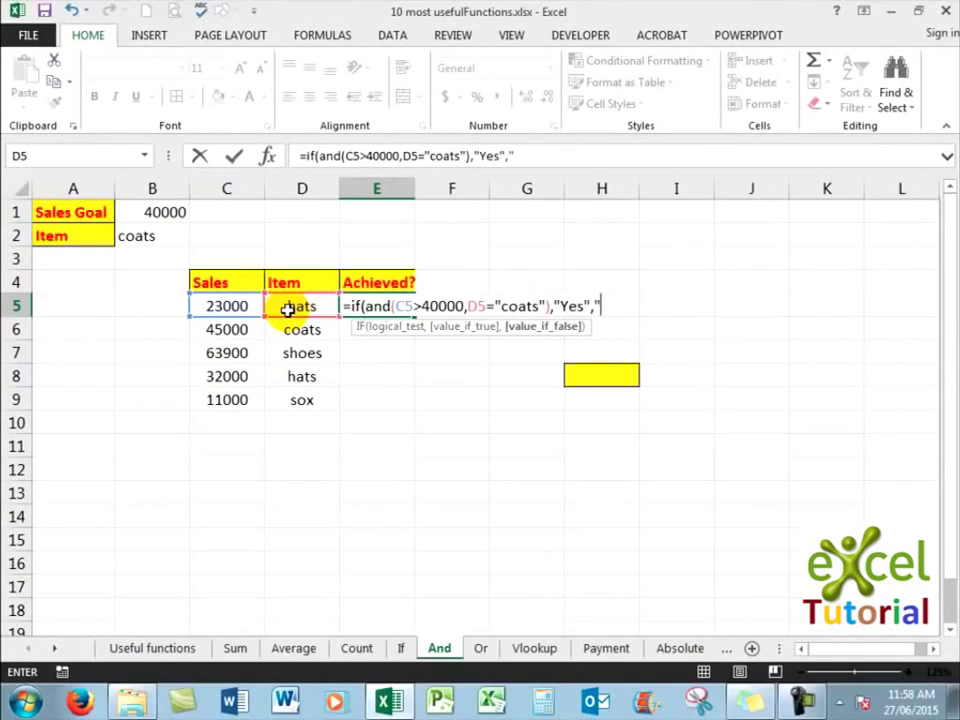
text(o"))
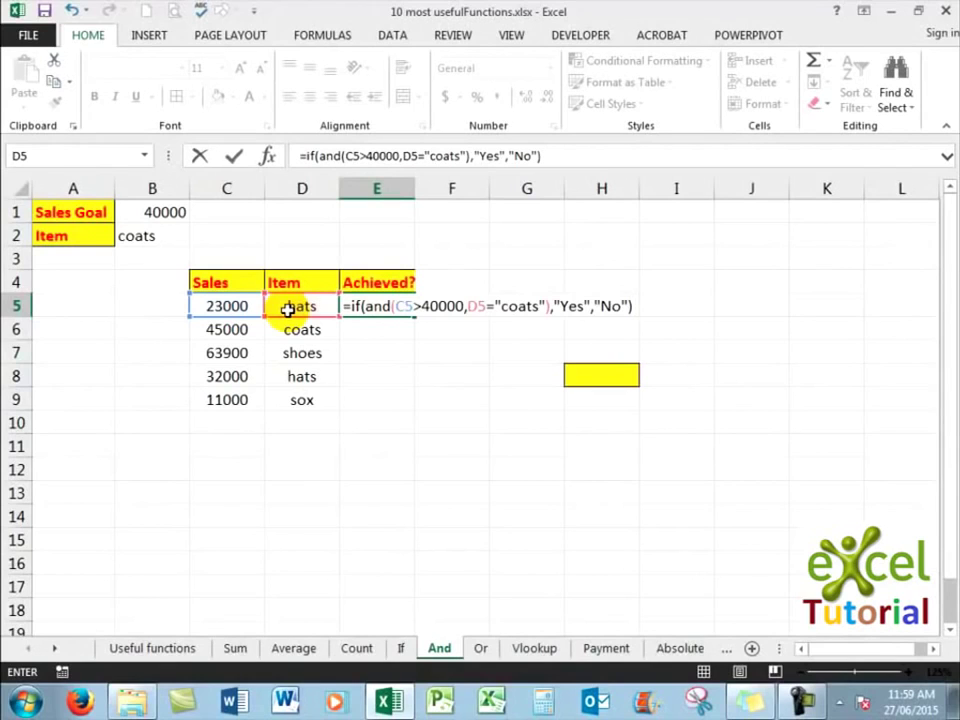
key(ctrl+Return)
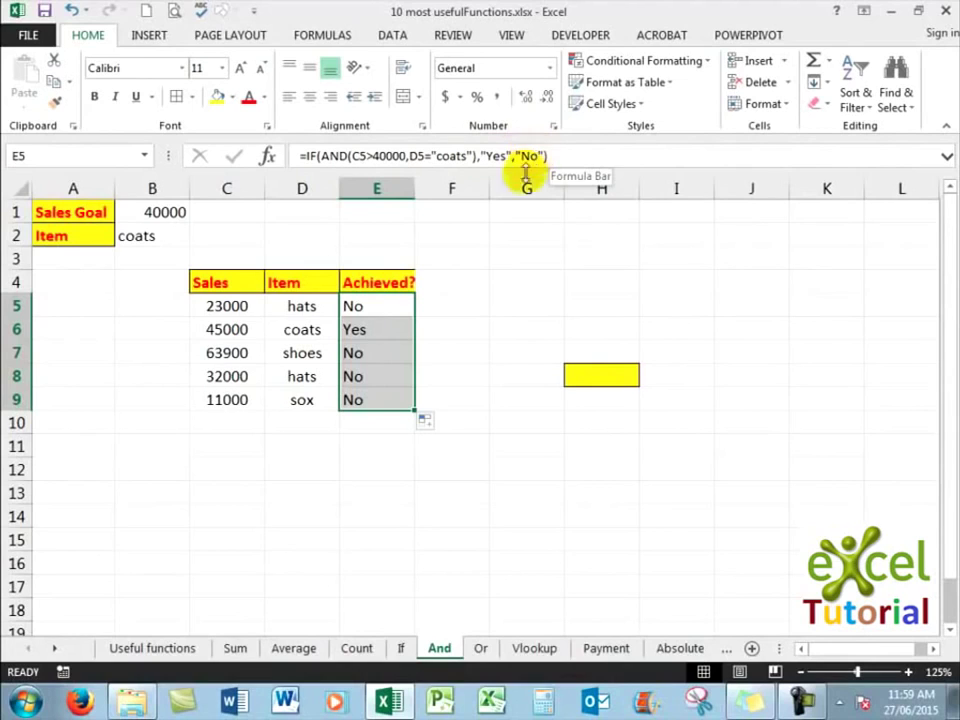
- On the Or sheet, start a formula in E5 with IF and a nested OR, using C5>30000 as the first condition
click(480, 648)
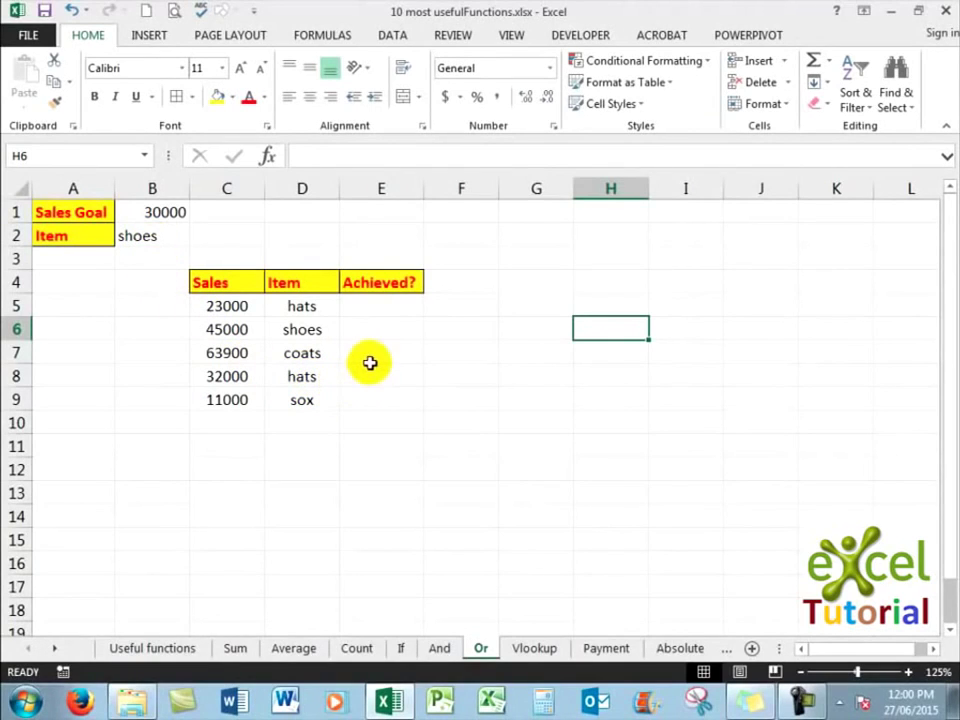
click(386, 304)
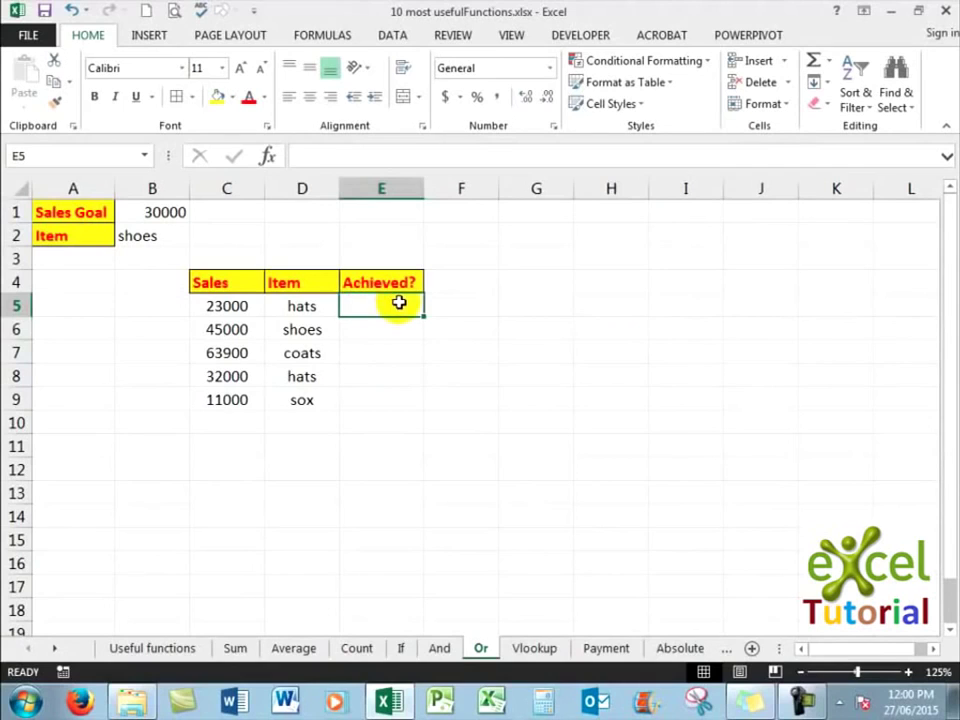
text(=if)
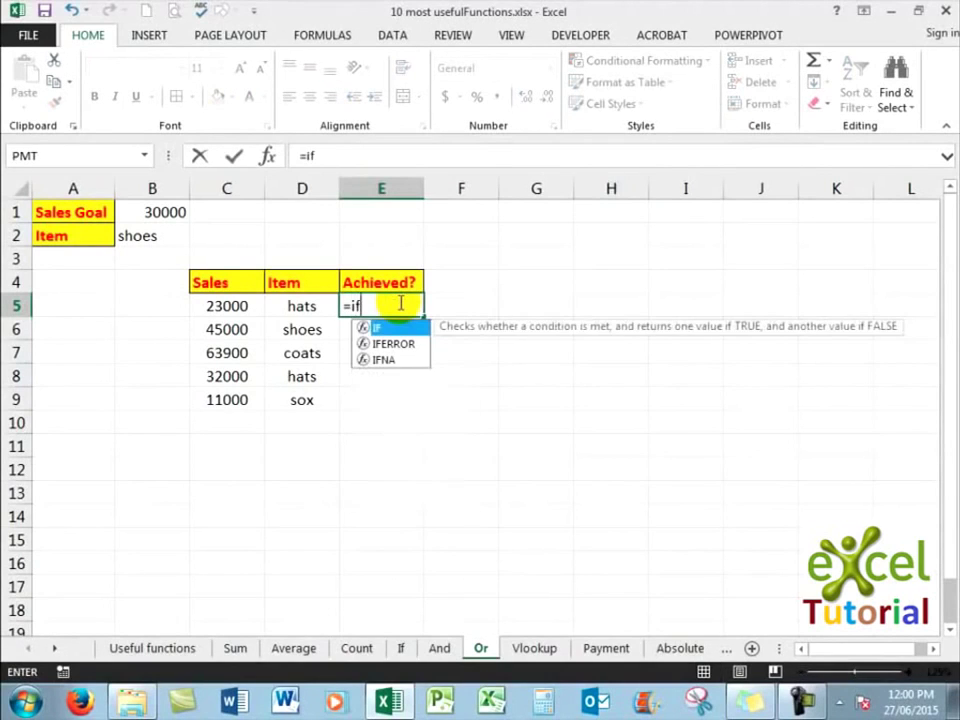
text((an)
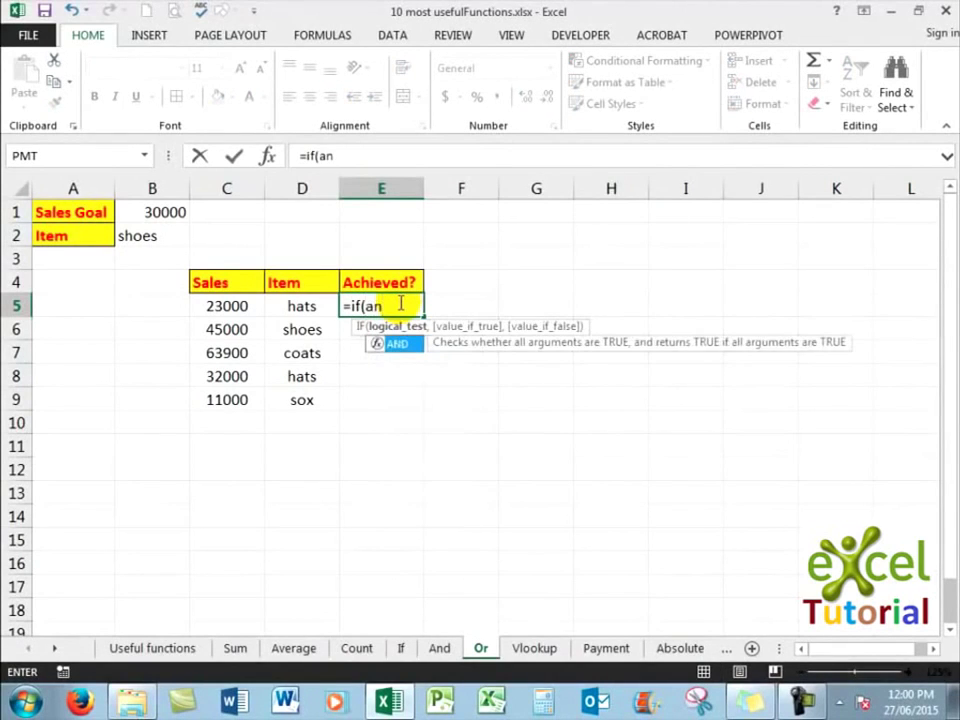
key(BackSpace)
key(BackSpace)
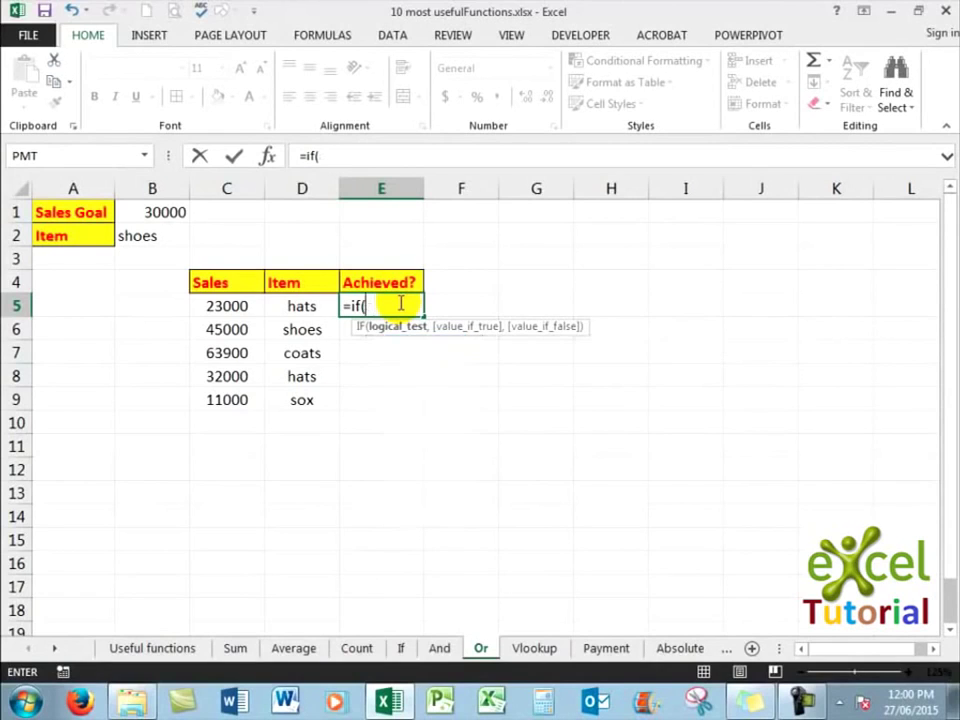
text(or)
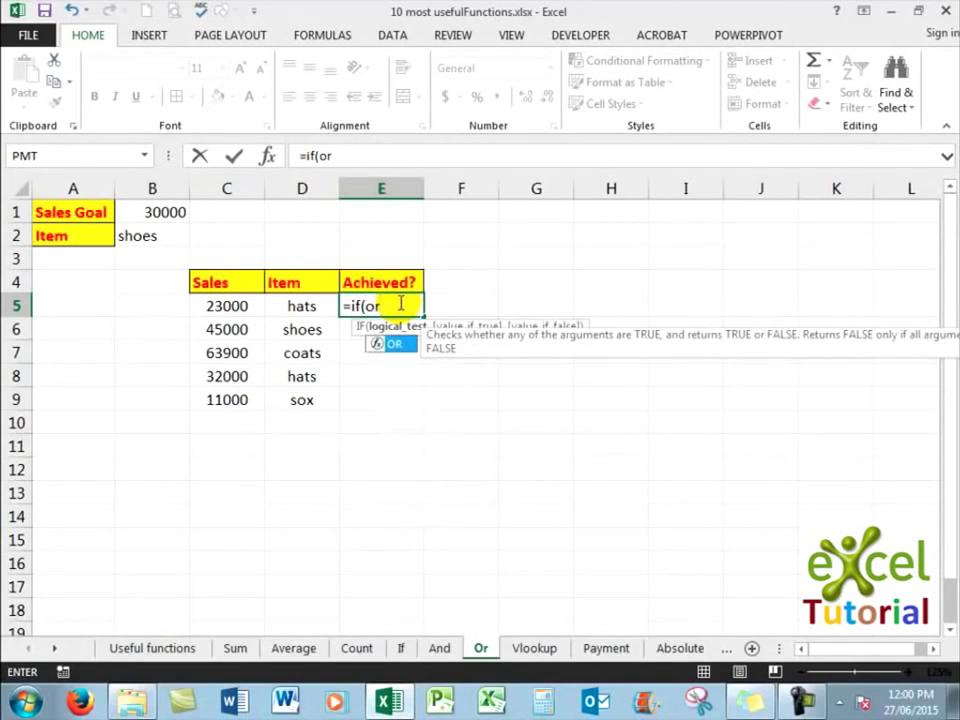
text(()
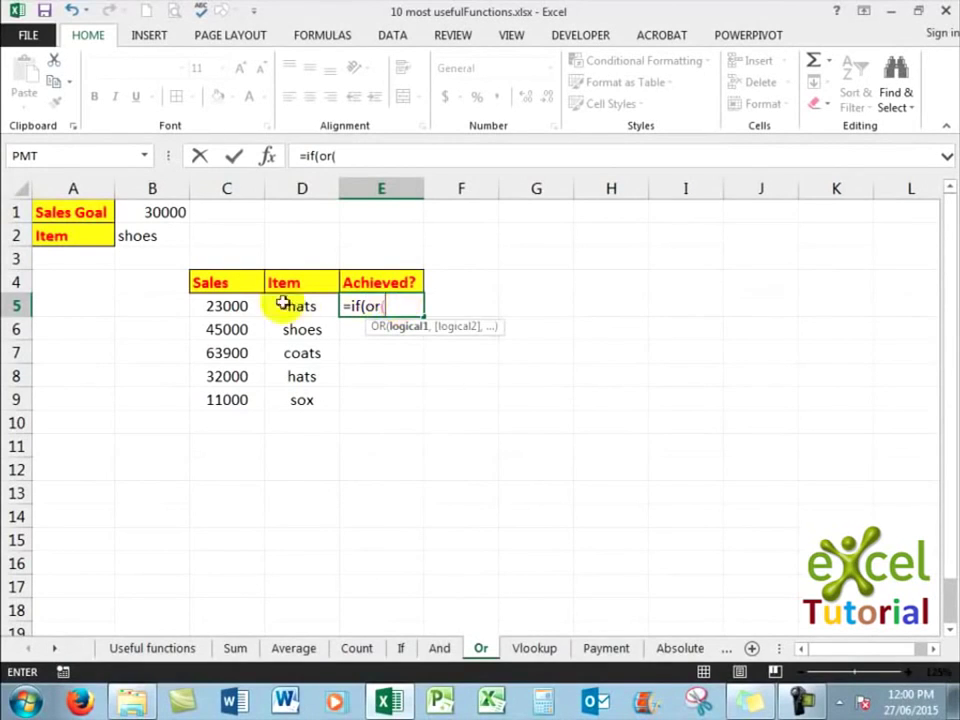
click(214, 305)
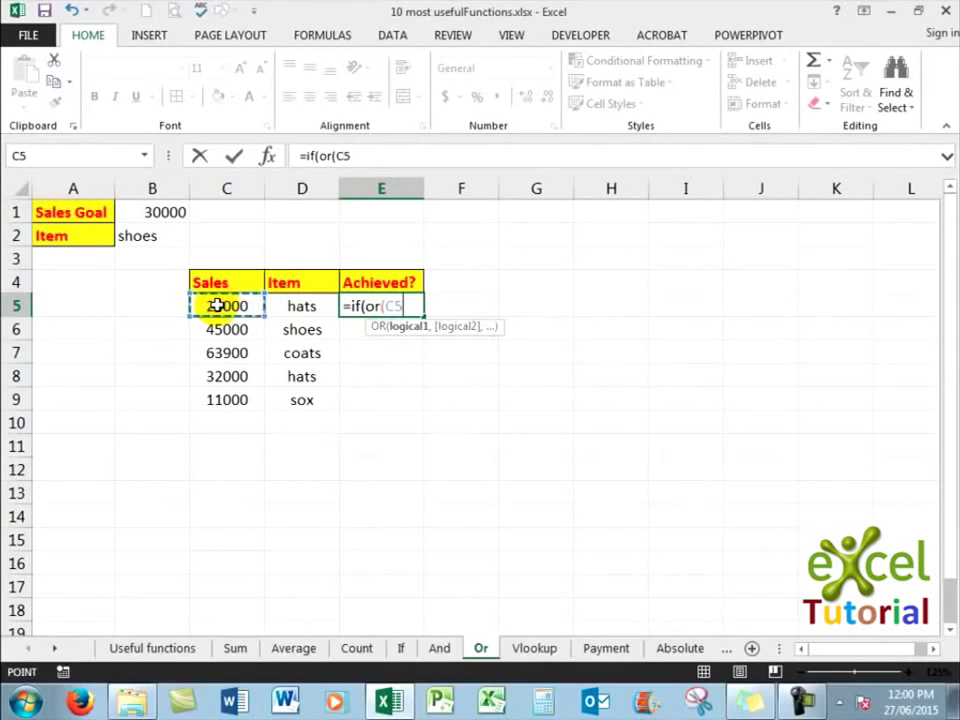
text(>)
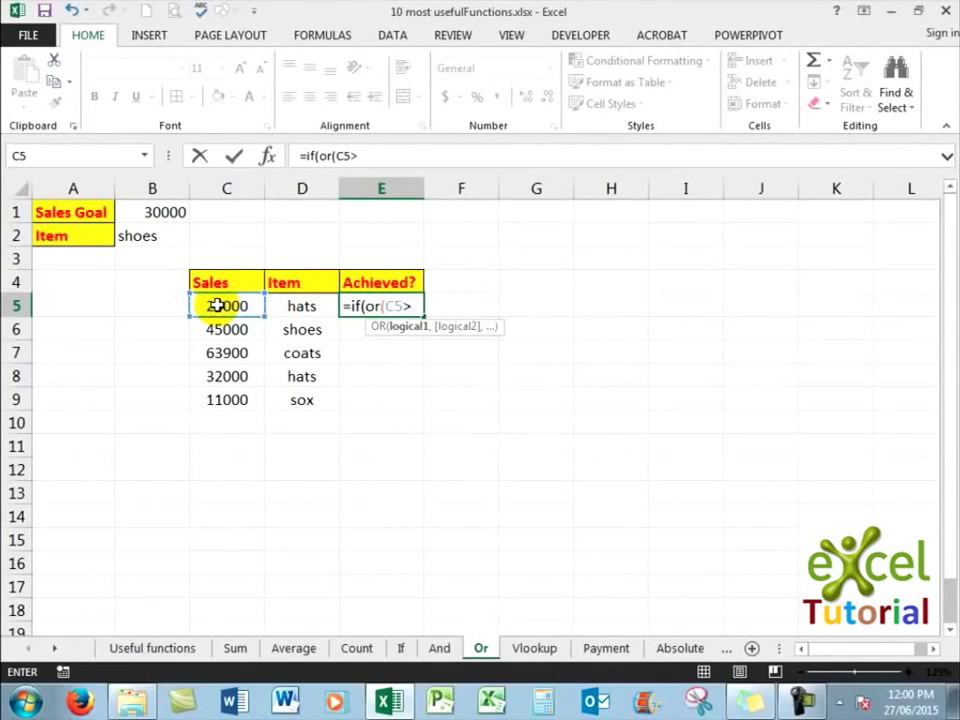
text(30000)
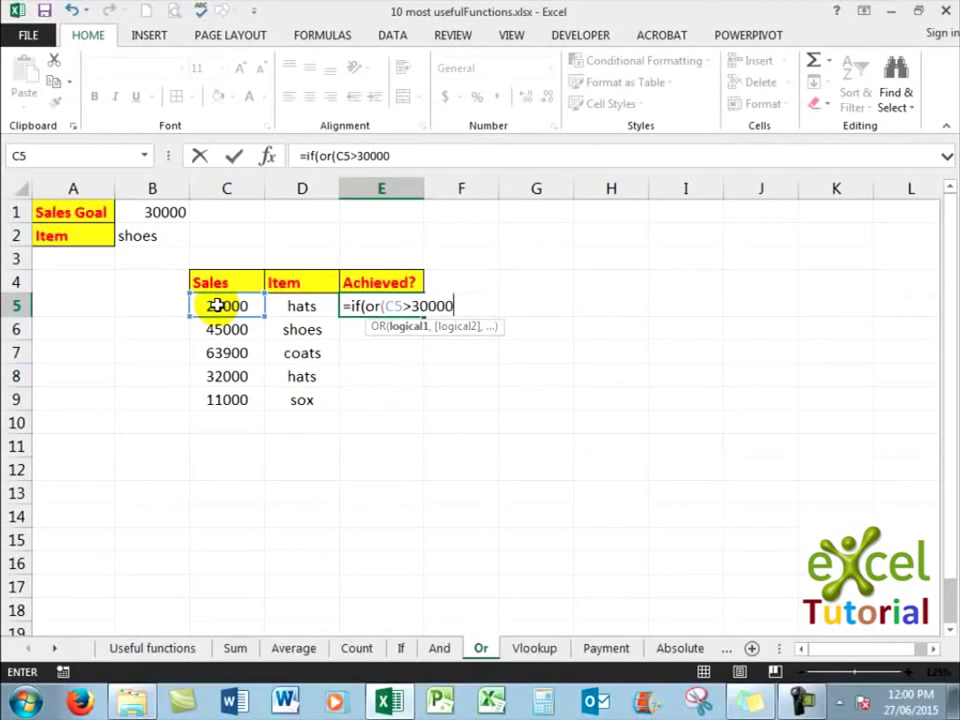
text(,)
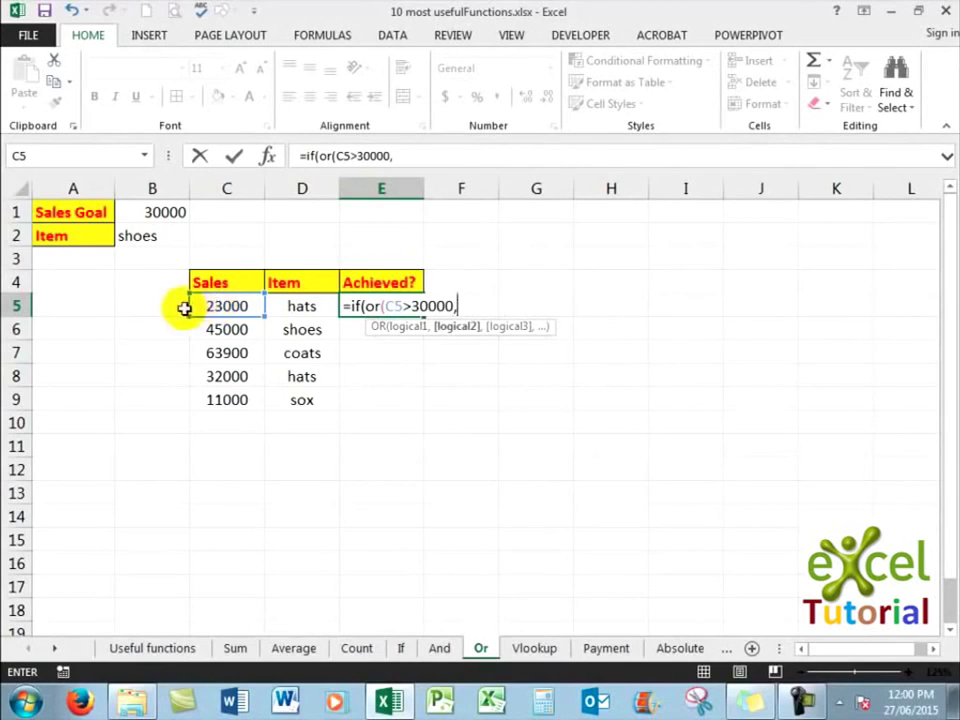
- Complete the E5 formula with the condition D5="shoes" and the results "Yes" and "No", filling it down the Achieved? column
click(300, 305)
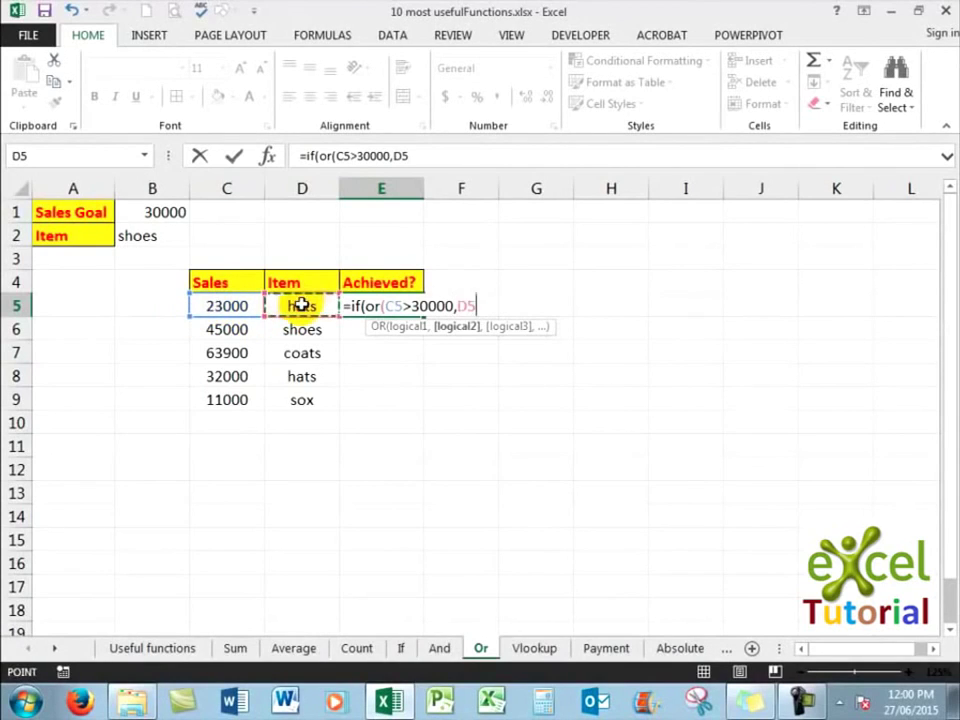
text(=)
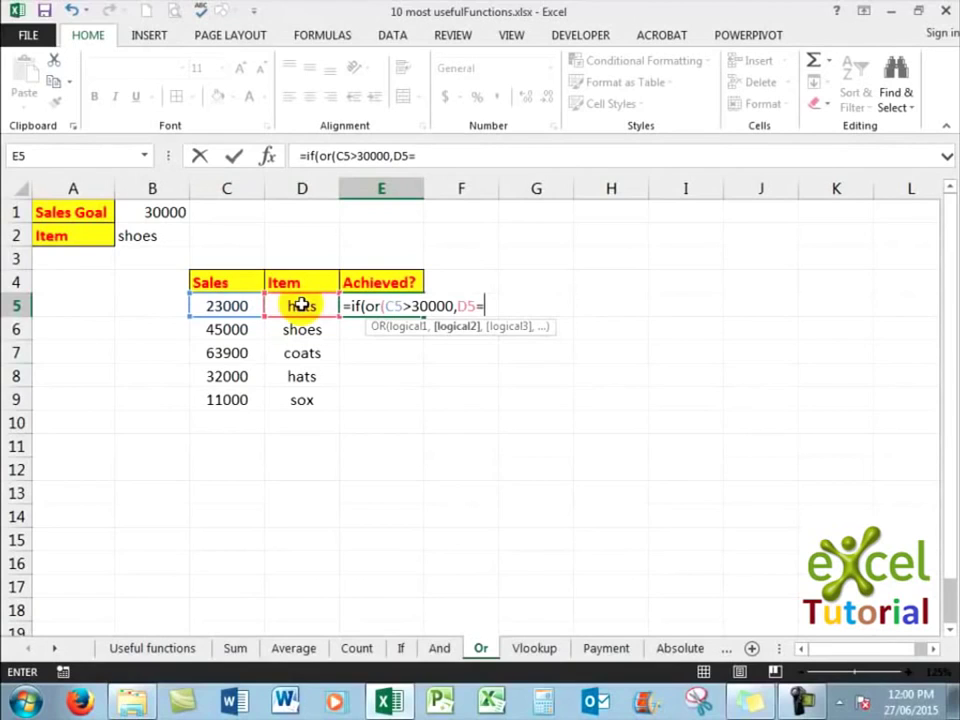
text("shoe)
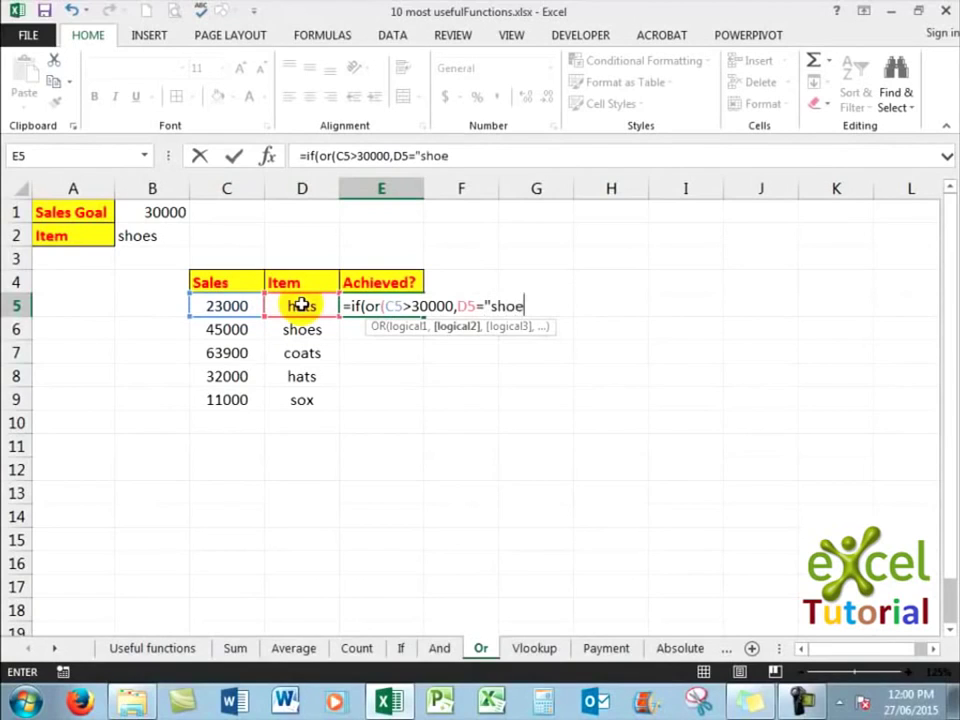
text(s"),)
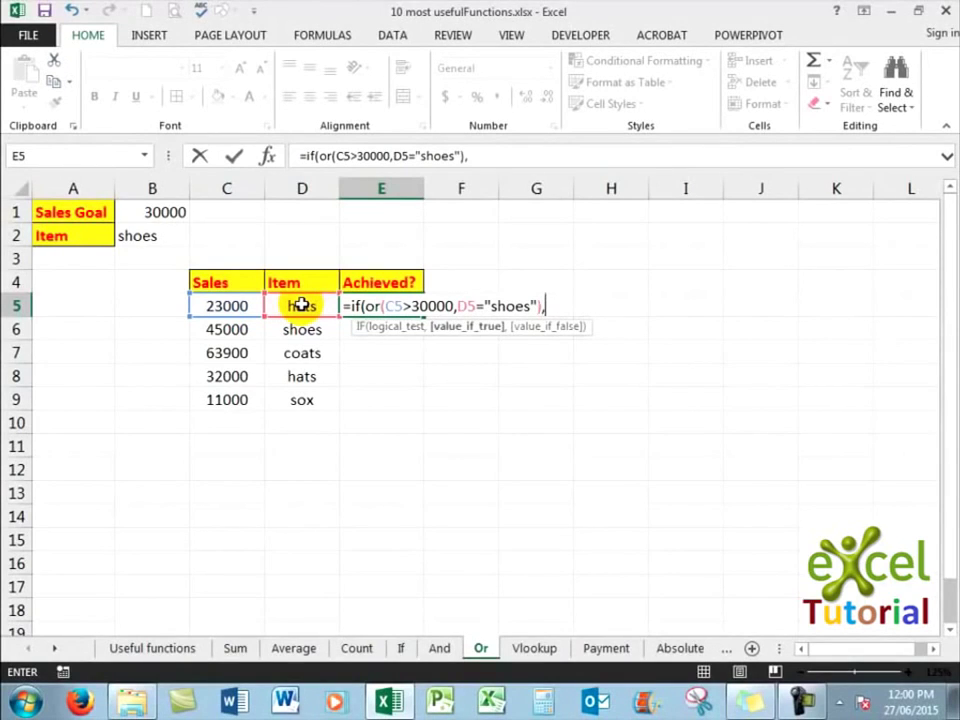
text("Yes",)
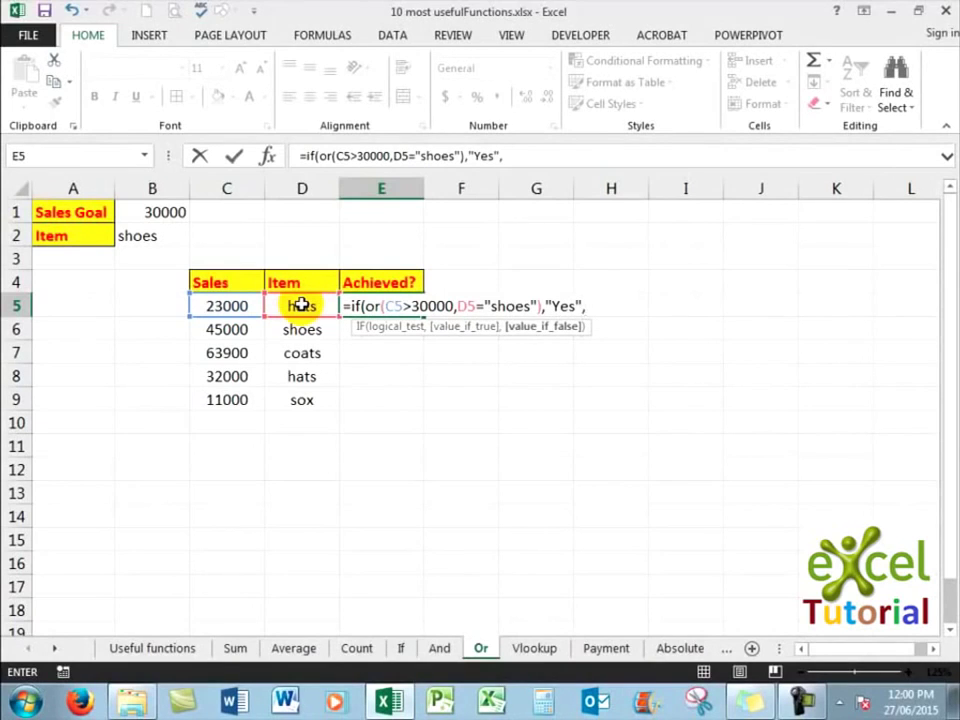
text("No"))
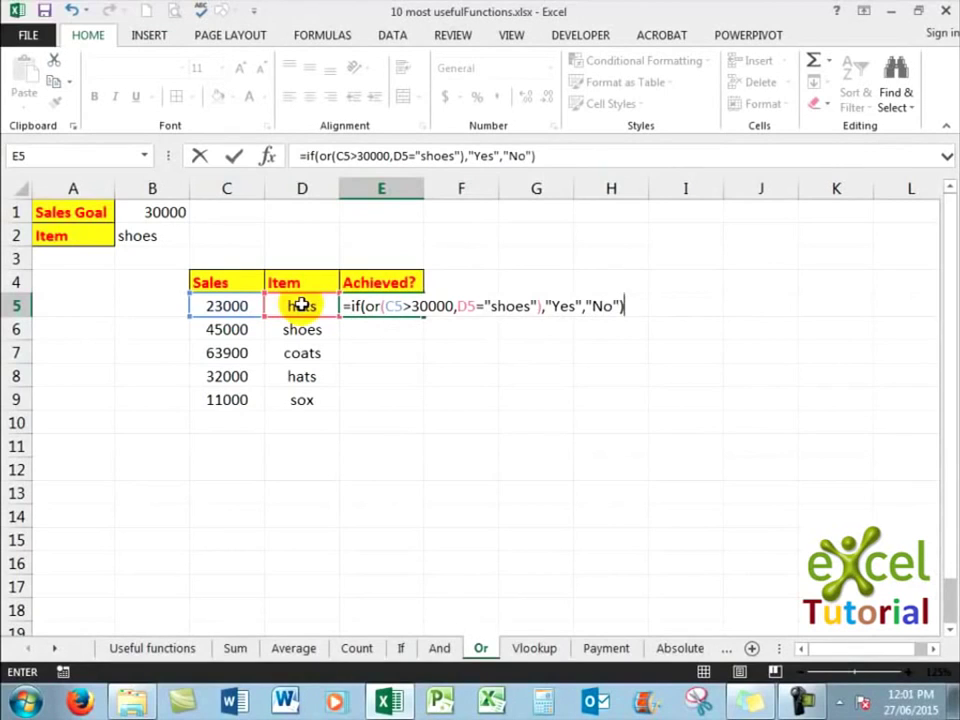
key(ctrl+Return)
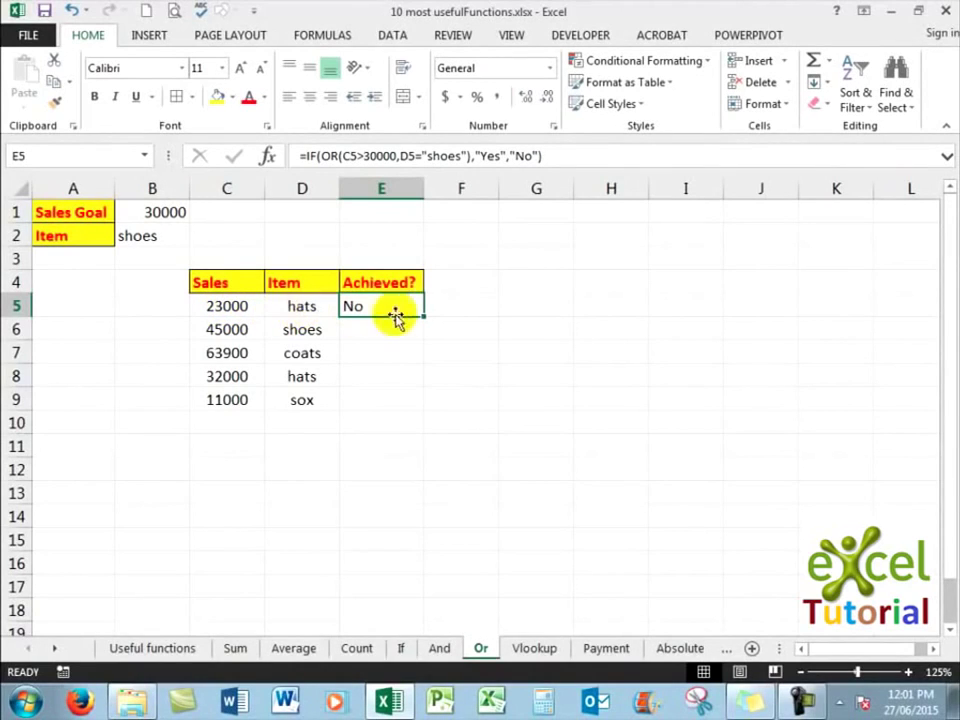
drag(422, 316, 422, 414)
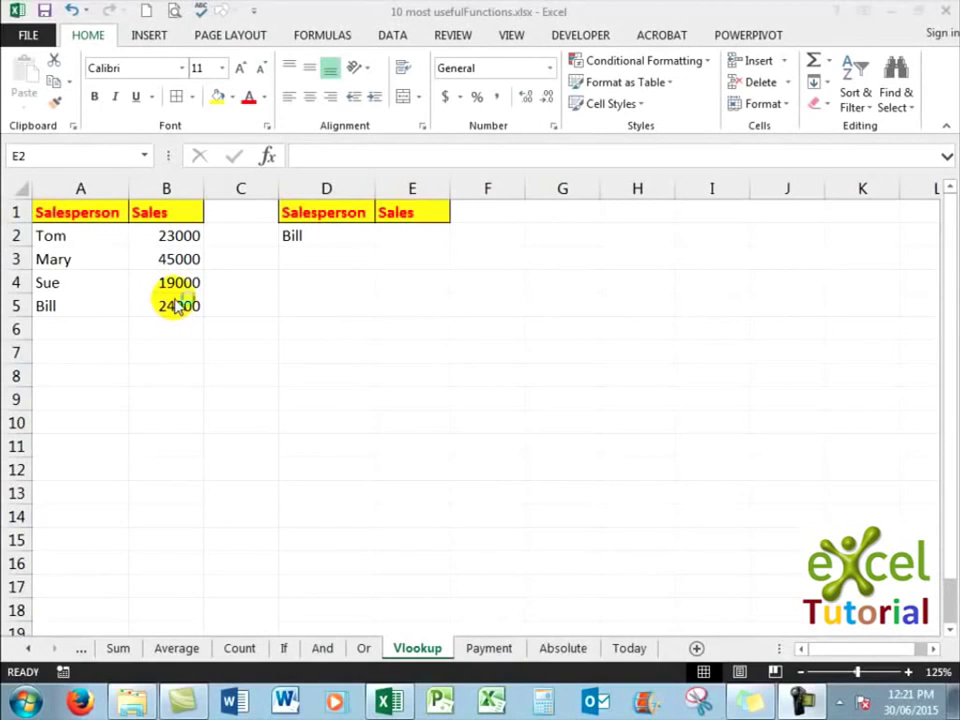
- On the Vlookup sheet, start a VLOOKUP formula in E2 with D2 as the lookup value and A2:B5 as the table array
click(400, 236)
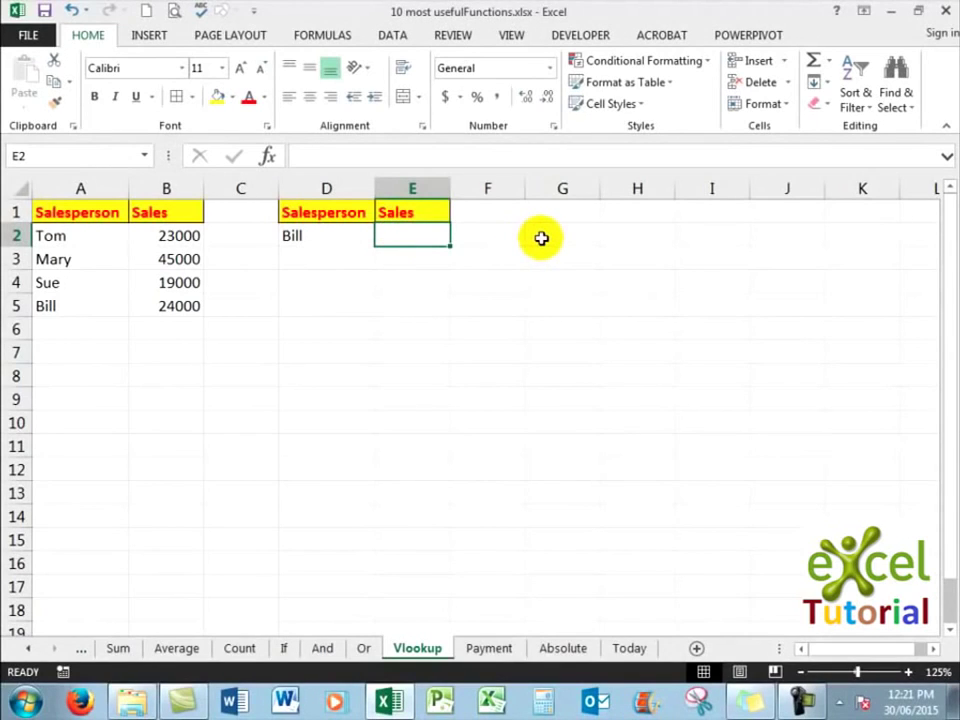
text(=vlo)
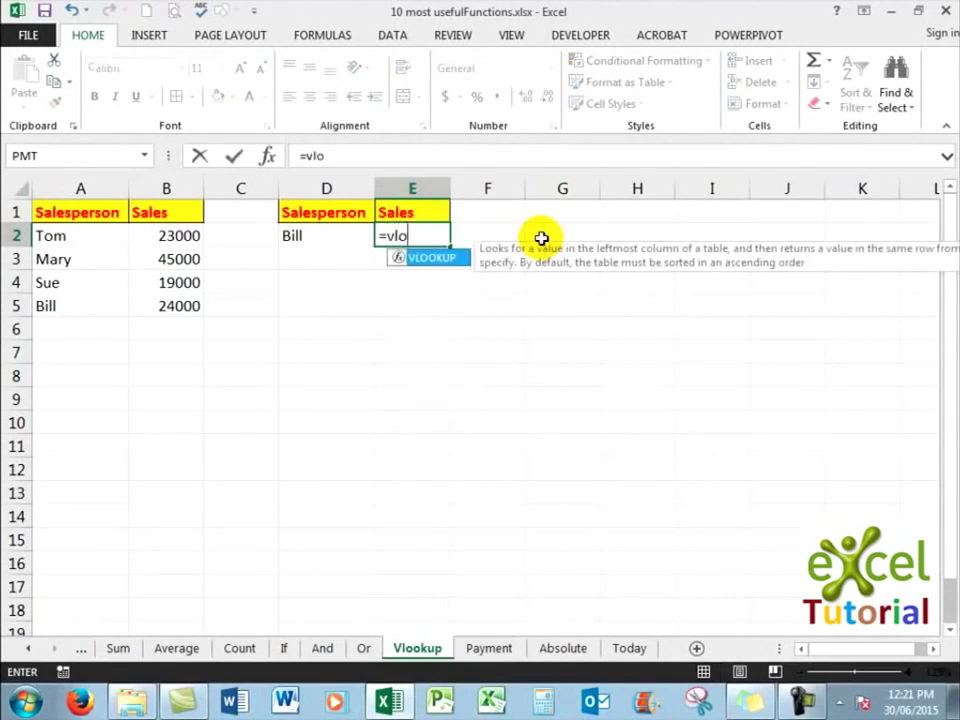
text(okup)
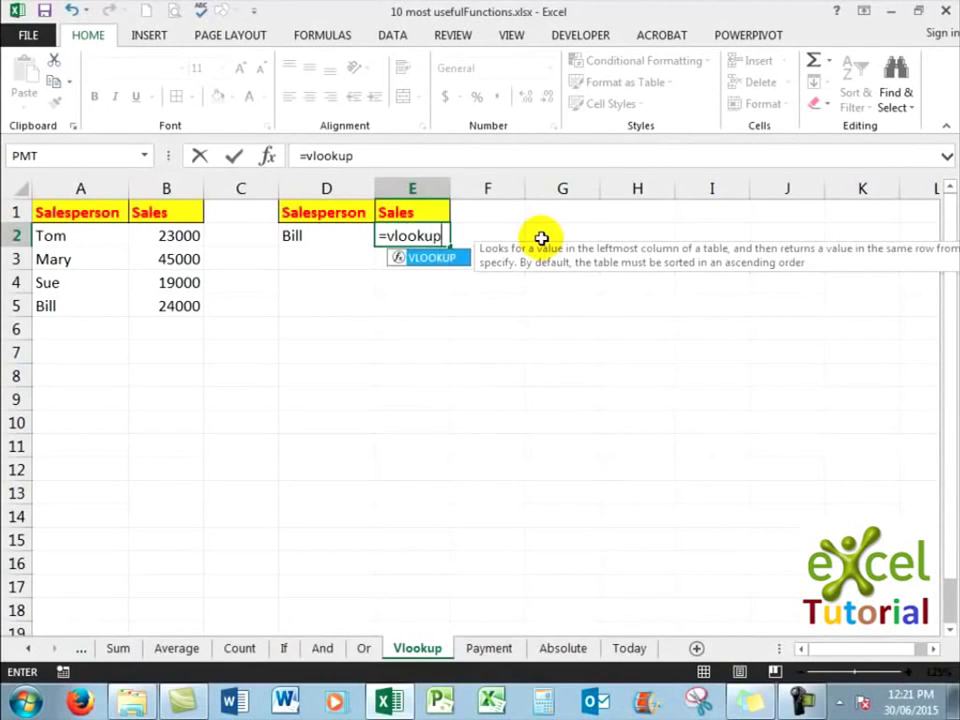
text(()
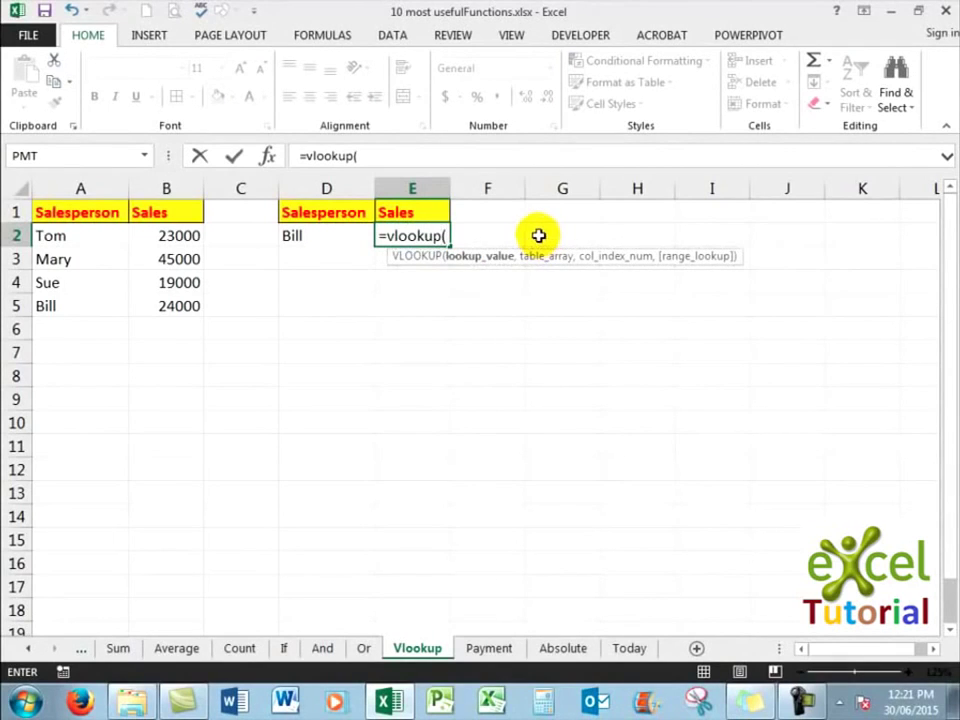
click(305, 237)
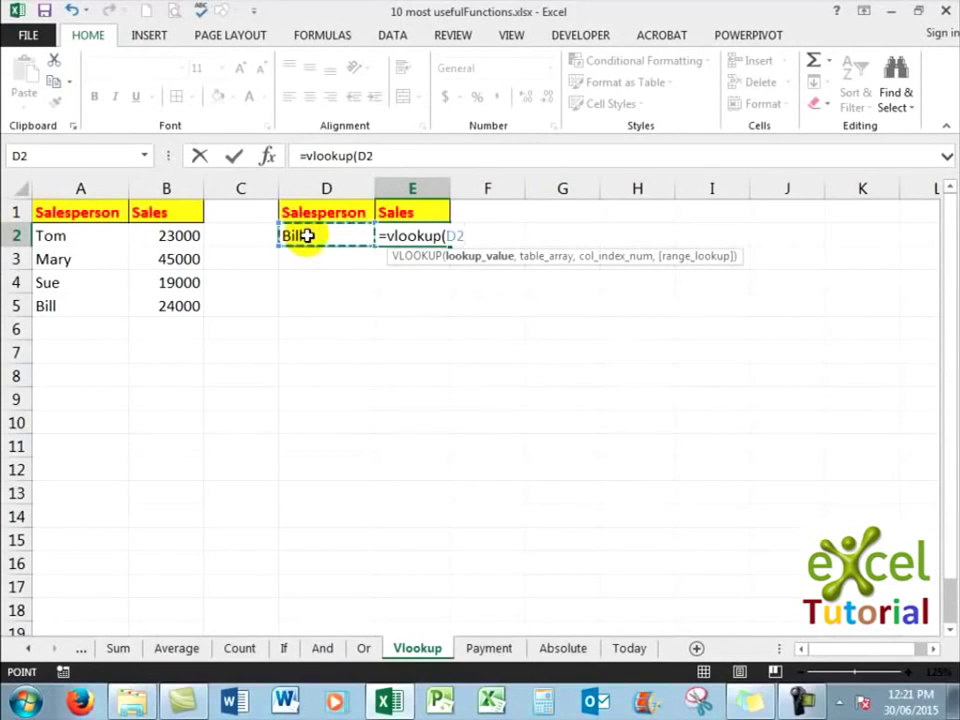
text(,)
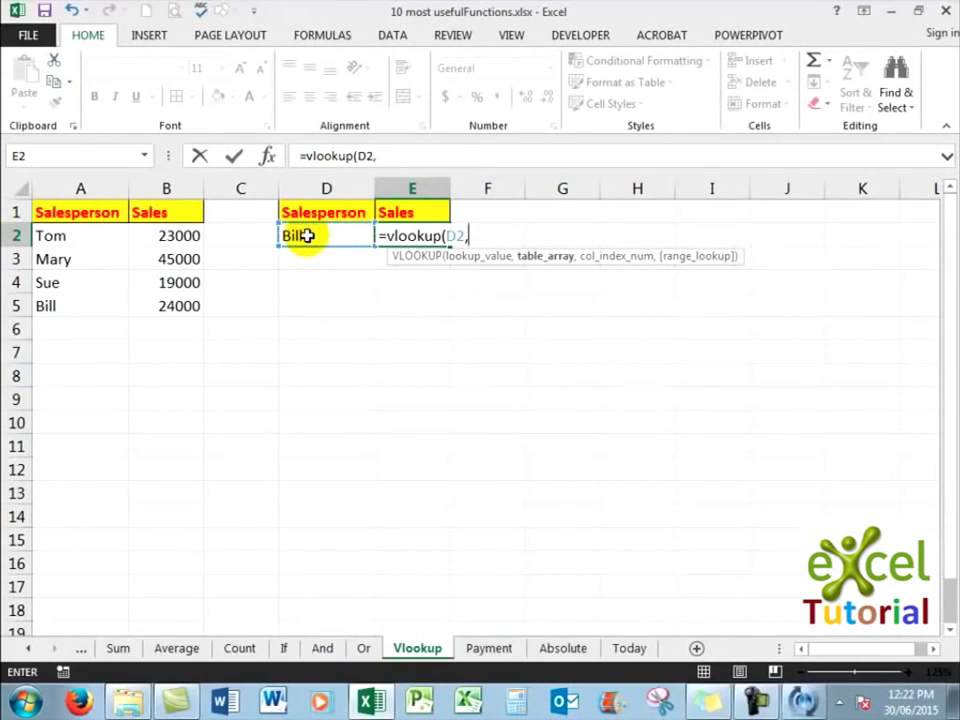
click(60, 236)
drag(60, 236, 178, 259)
drag(184, 290, 186, 306)
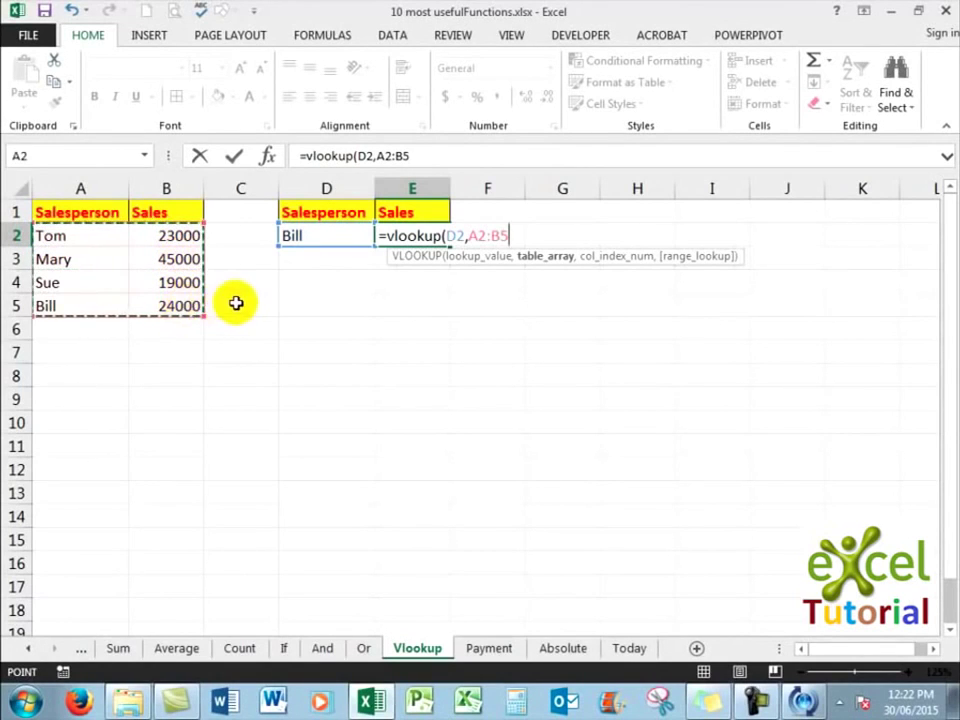
- Complete the E2 VLOOKUP formula with column index 2 and FALSE for an exact match
text(,)
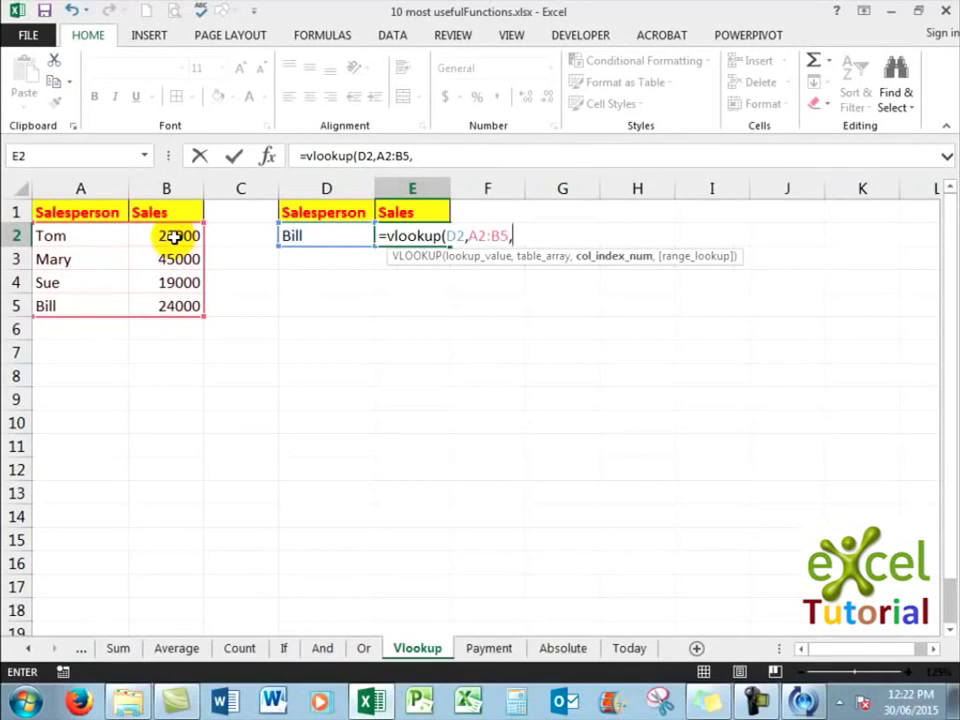
text(,)
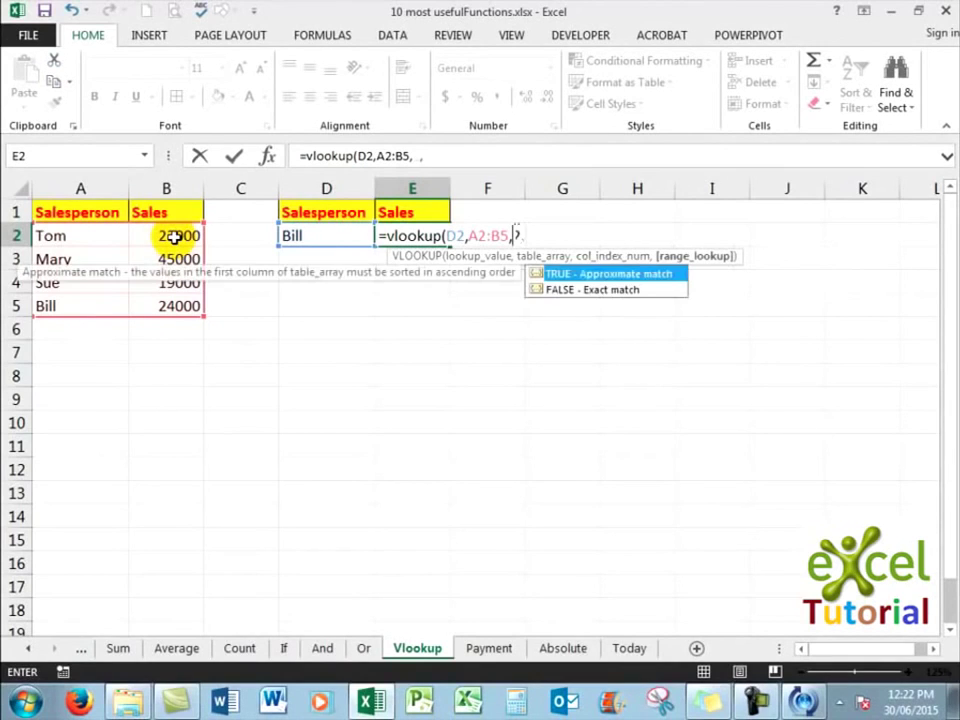
text(false)
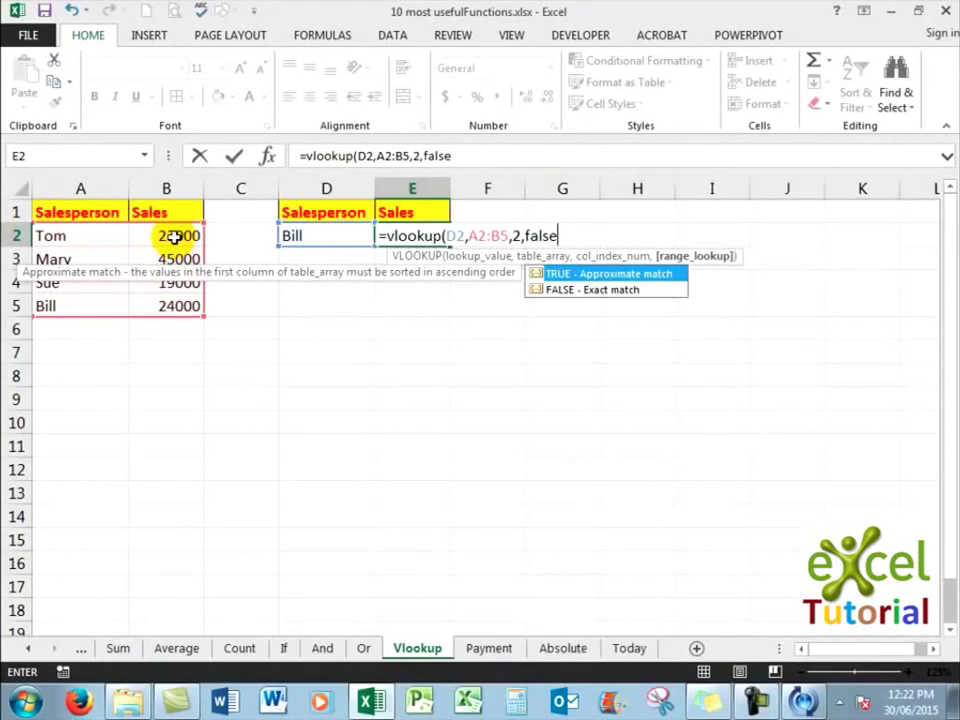
text())
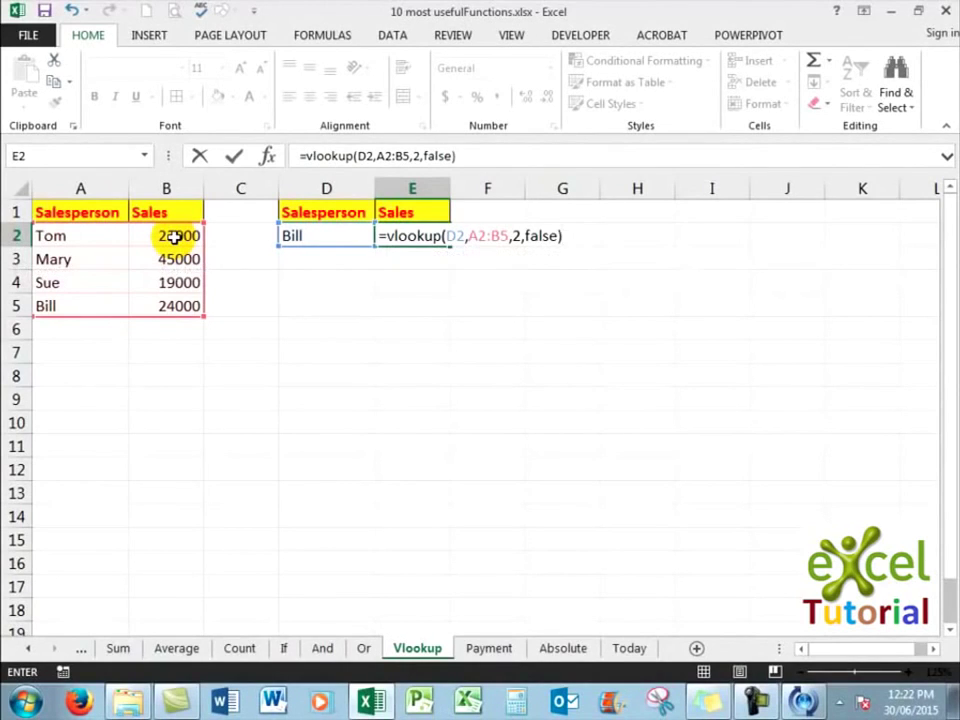
key(ctrl+Return)
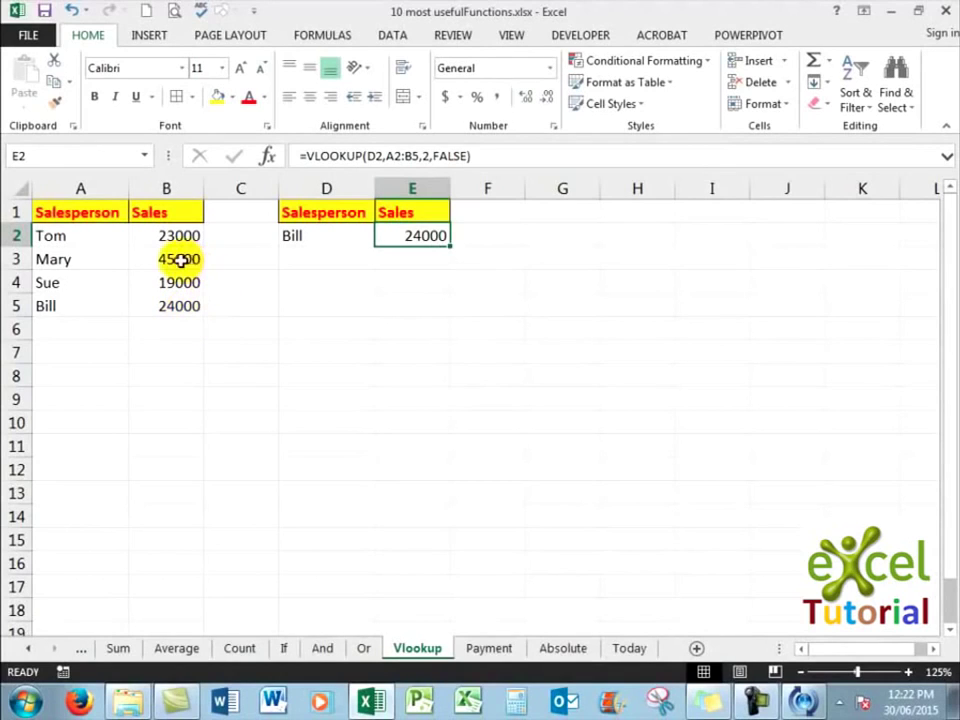
- View the salesperson choices available in cell D2 and select cell A3 in the source table
click(323, 233)
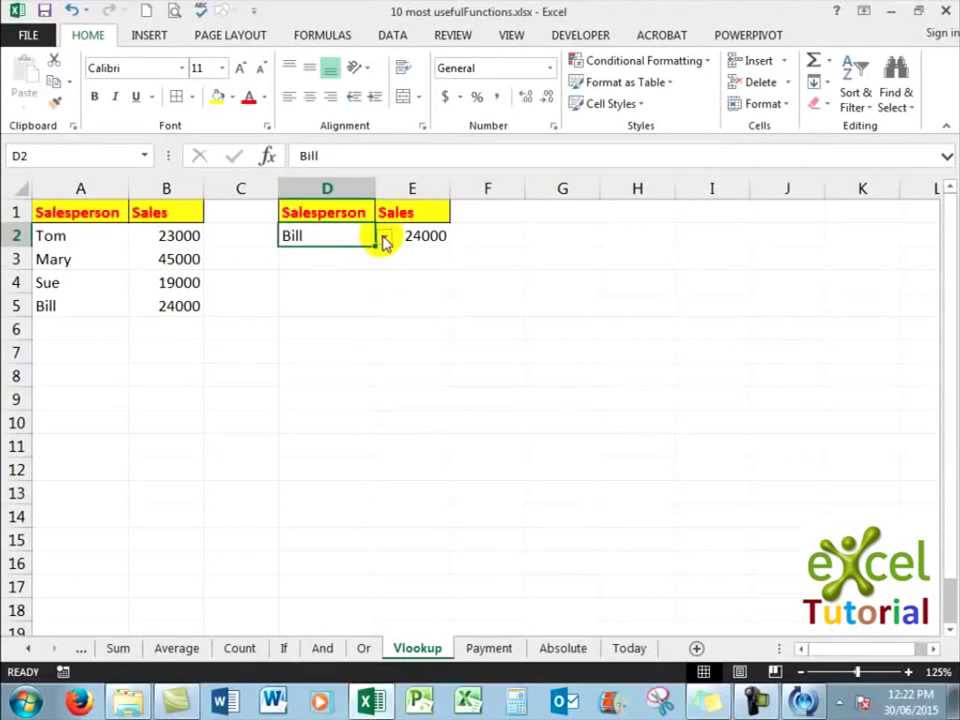
click(383, 239)
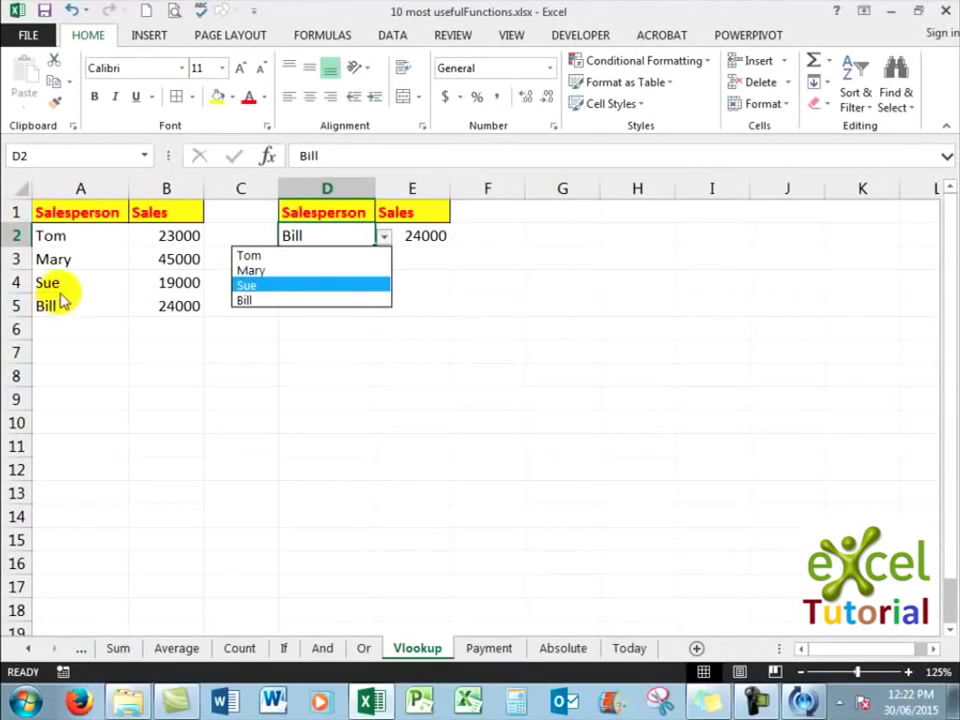
click(60, 262)
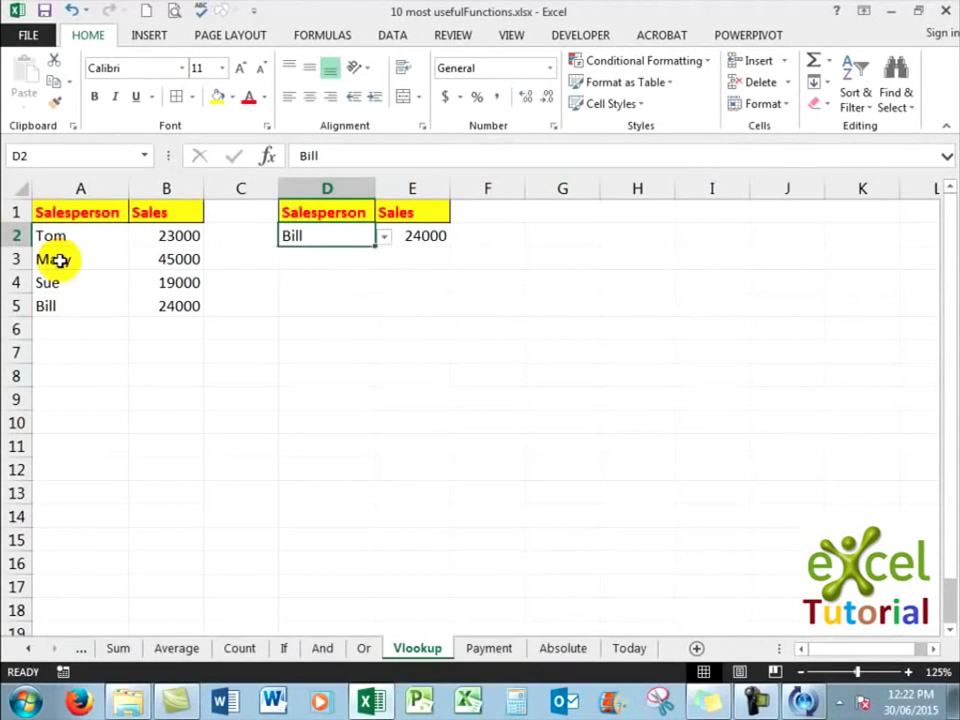
click(60, 260)
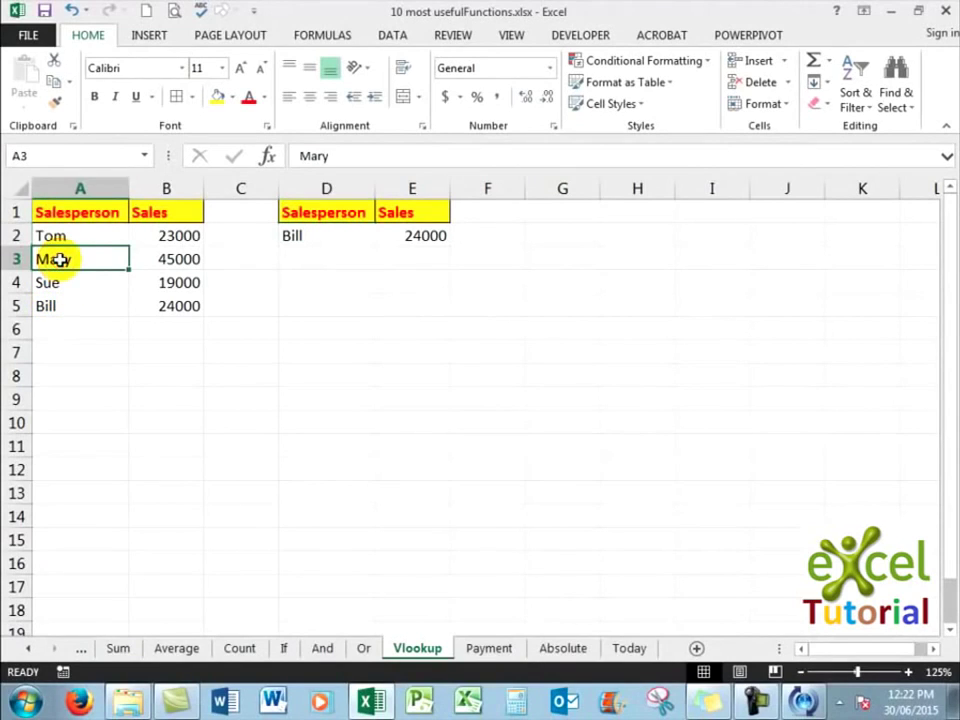
- Set the lookup salesperson in D2 first to the name from A3 and finally to the name from A2
click(304, 238)
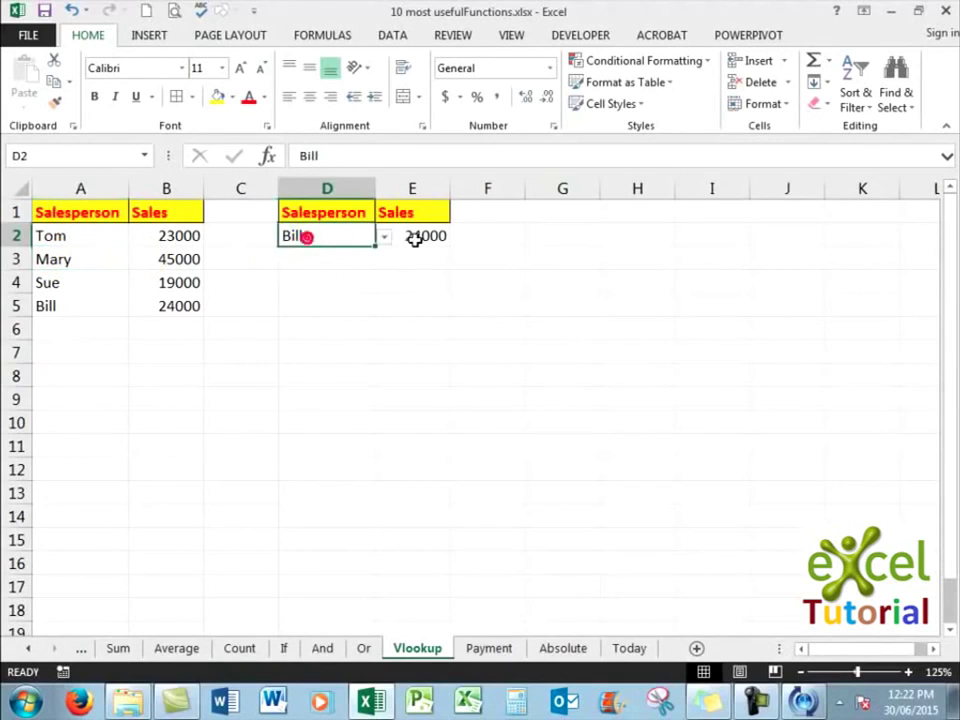
click(384, 238)
click(296, 268)
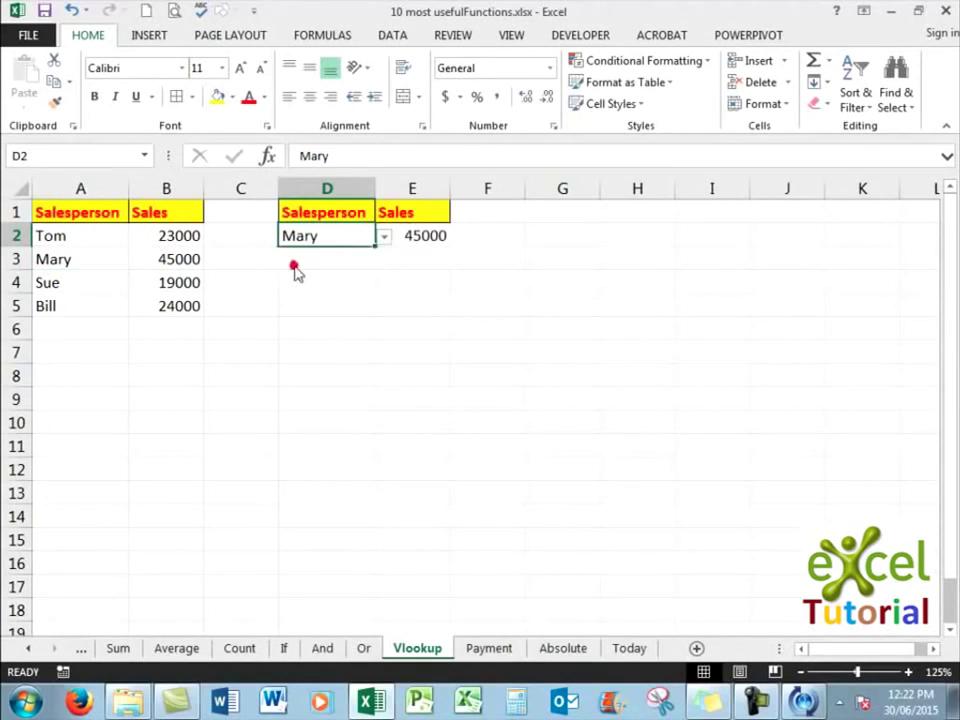
click(384, 236)
click(324, 255)
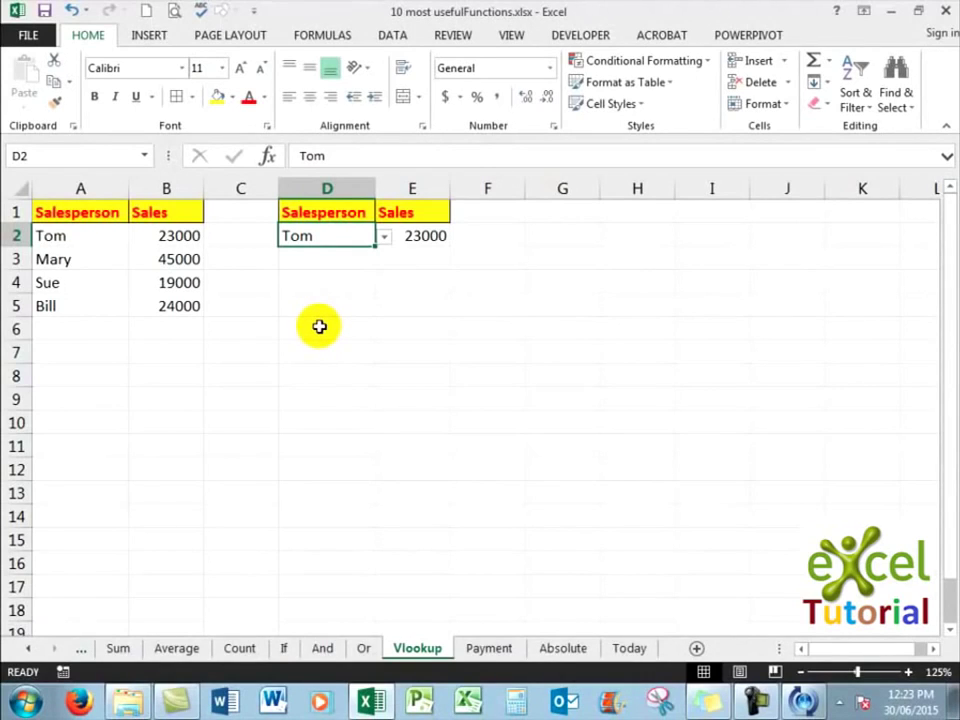
- On the Payment sheet, clear cell E8 and insert the PMT function from the Financial category there
click(486, 648)
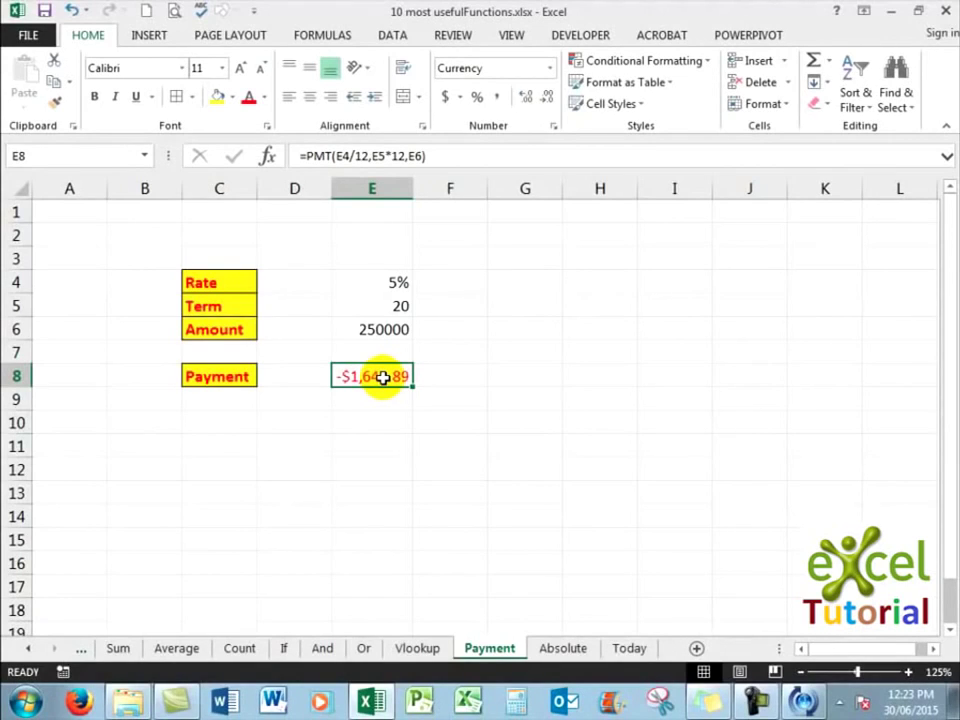
key(Delete)
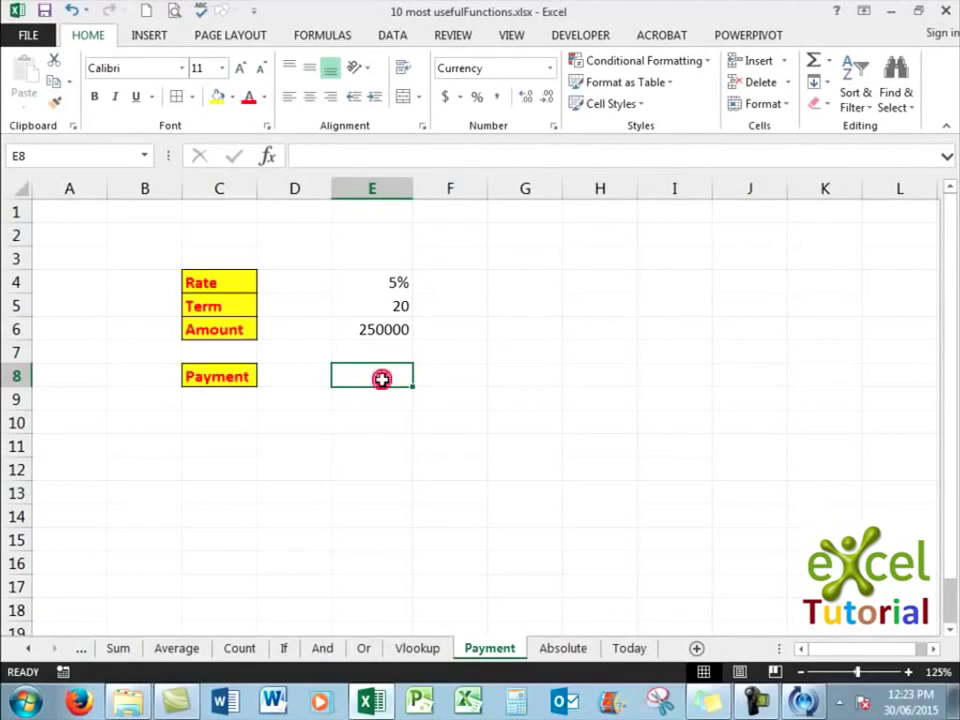
click(267, 157)
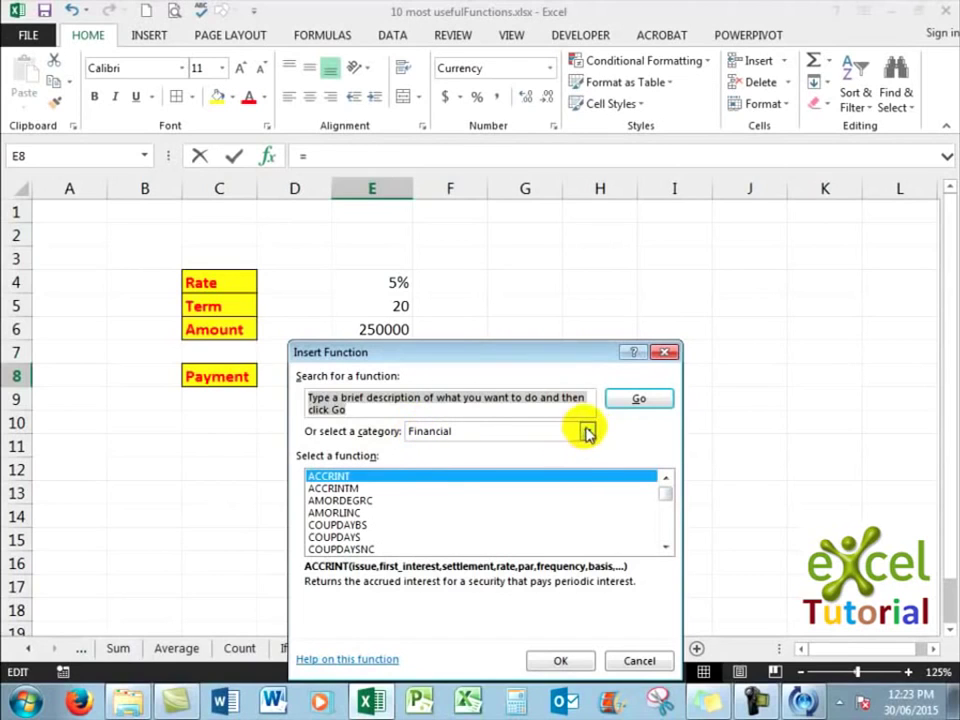
click(587, 431)
click(440, 474)
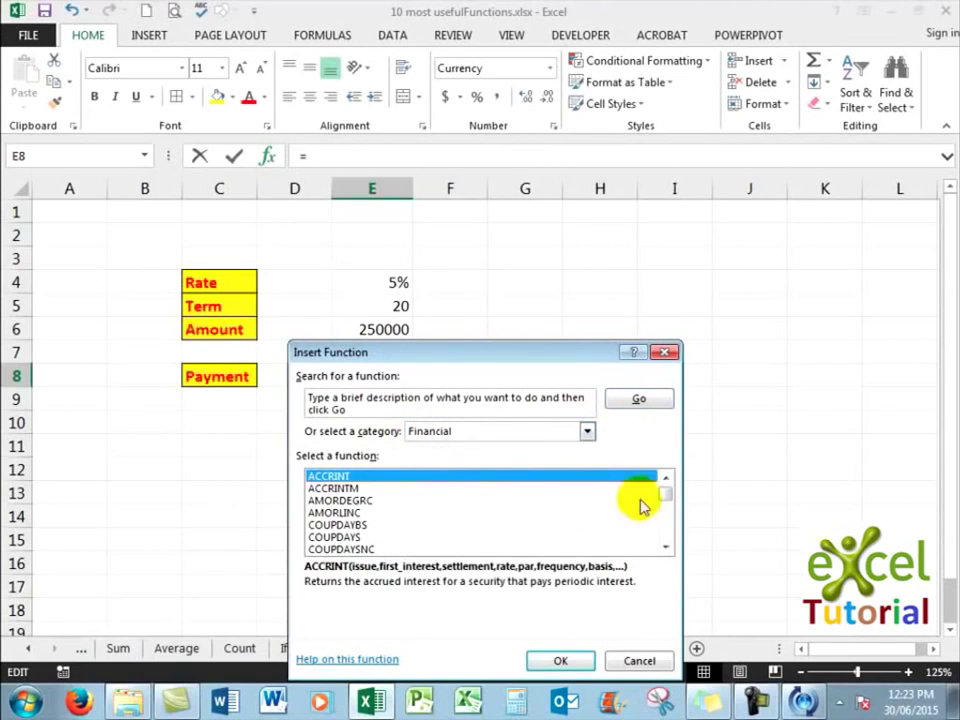
mouse_move(664, 497)
mouse_down()
mouse_move(666, 529)
mouse_move(666, 519)
mouse_up()
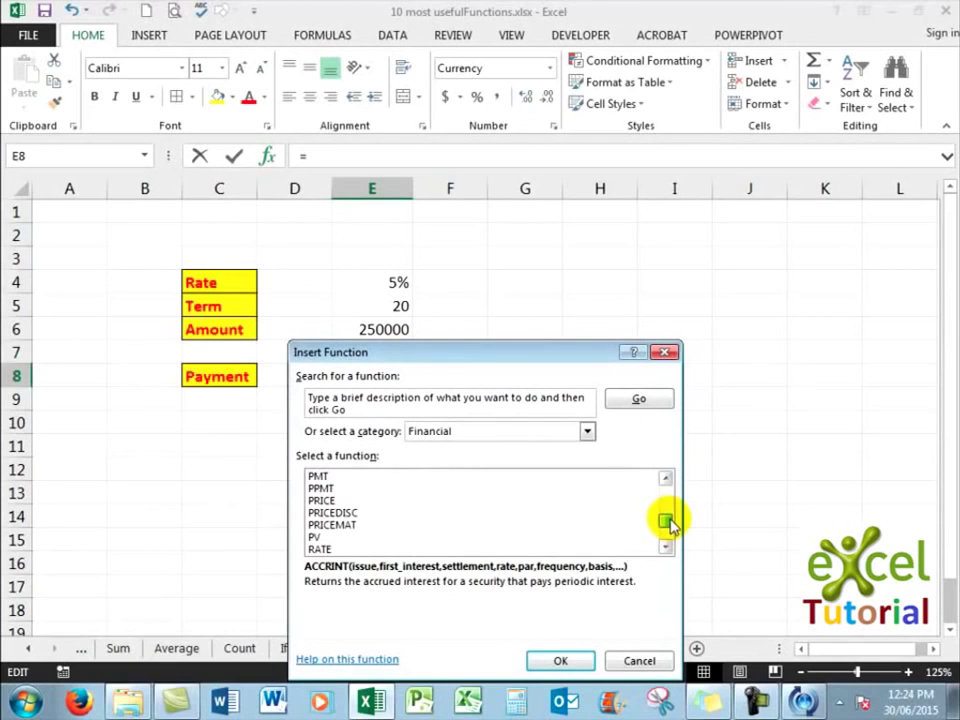
click(316, 476)
click(558, 662)
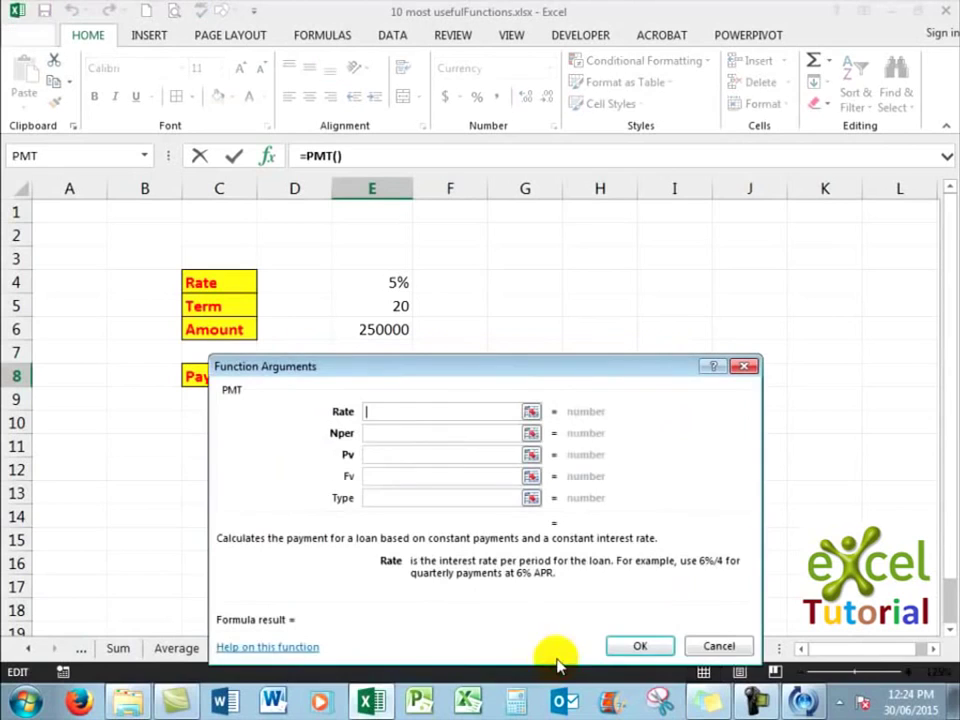
- Set the PMT arguments Rate to E4/12 and Nper to E5*12
drag(399, 367, 386, 401)
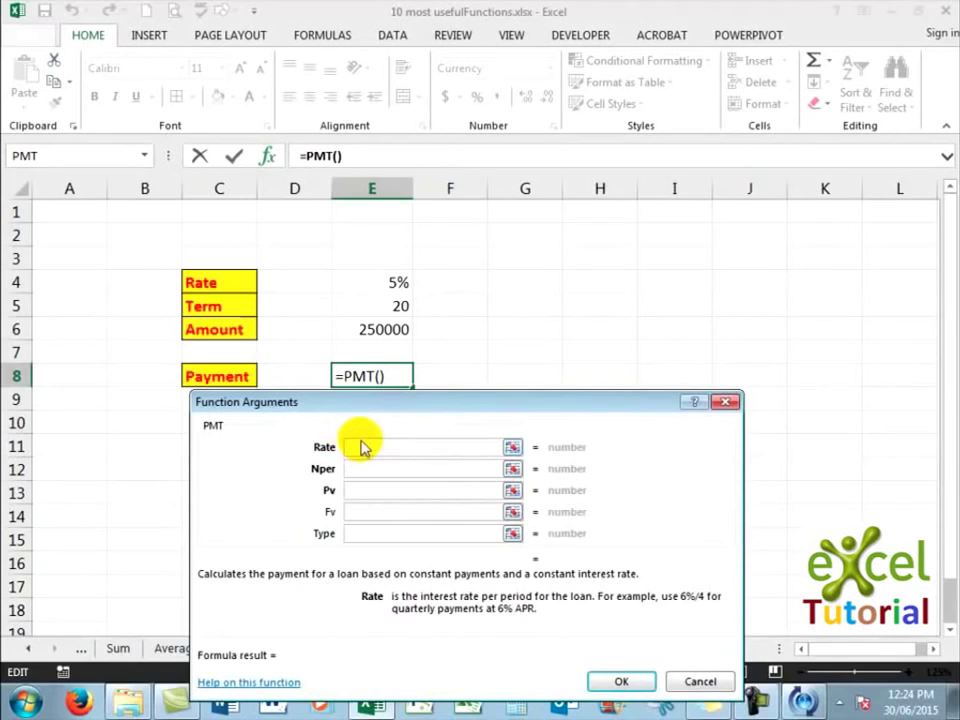
click(370, 283)
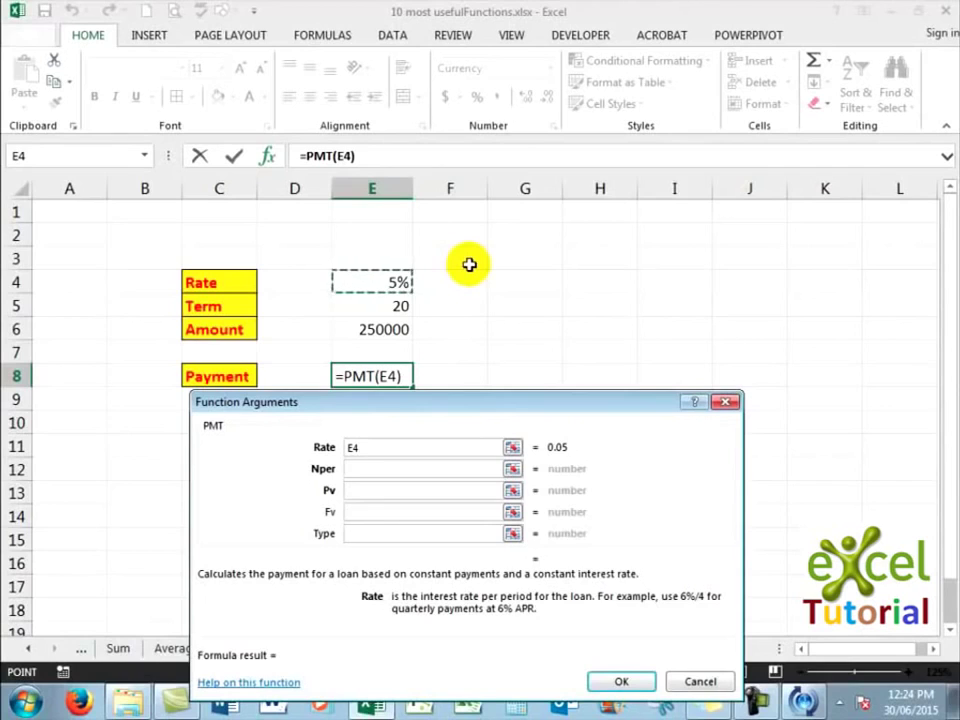
text(/12)
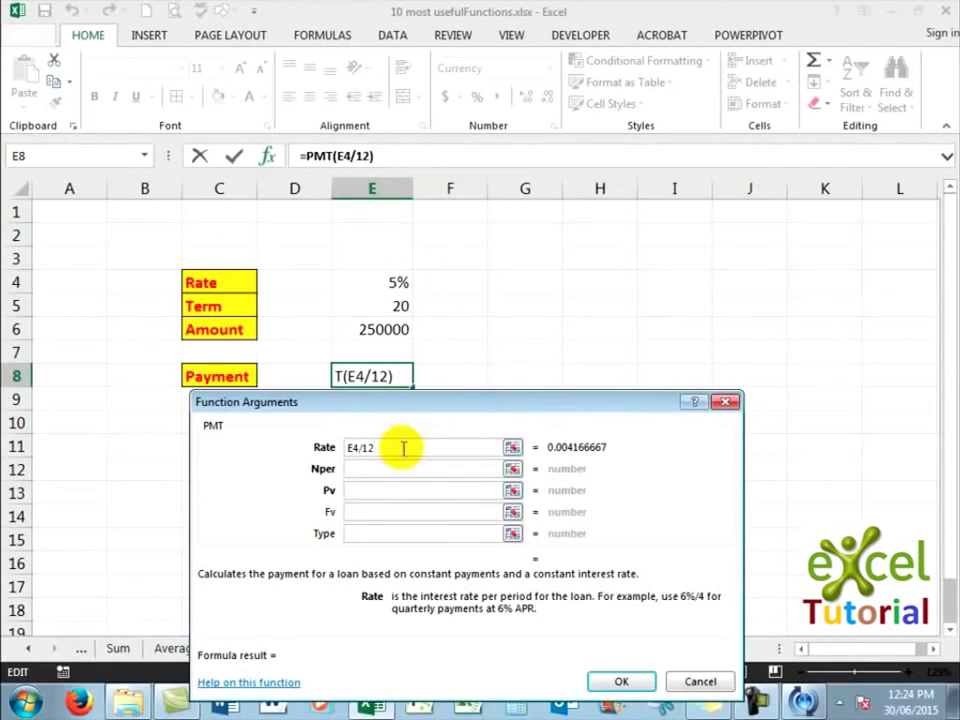
click(371, 467)
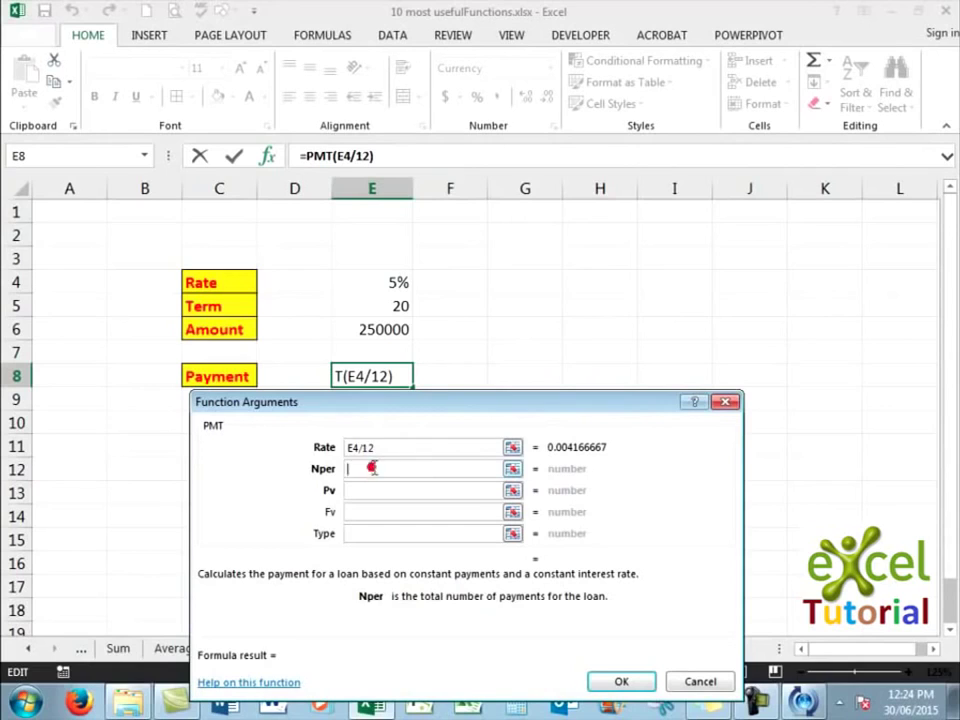
click(370, 305)
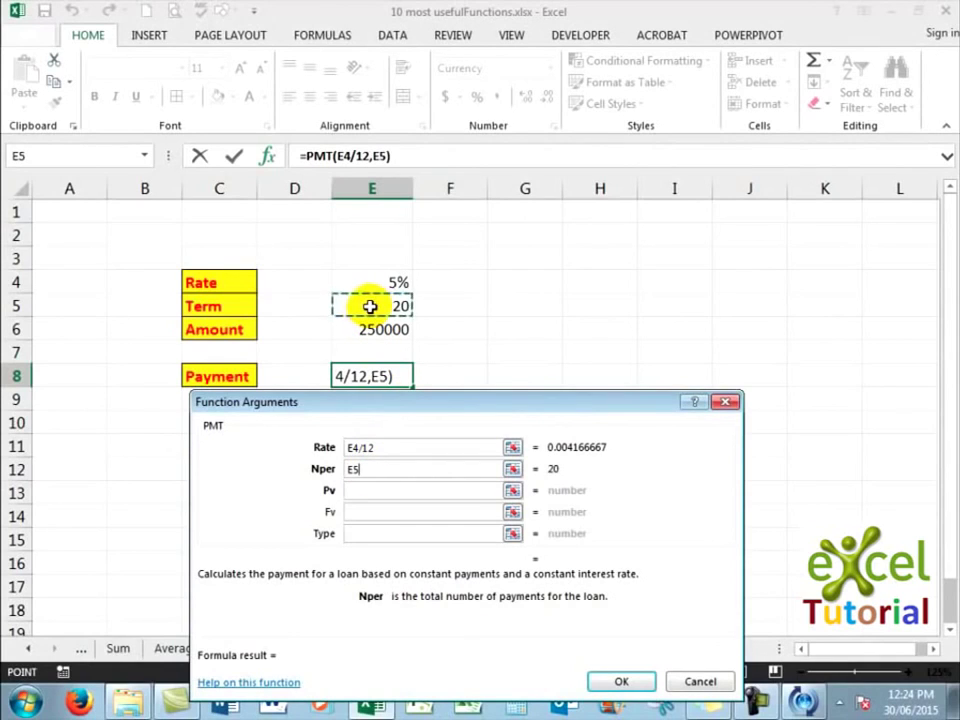
click(370, 305)
text(*12)
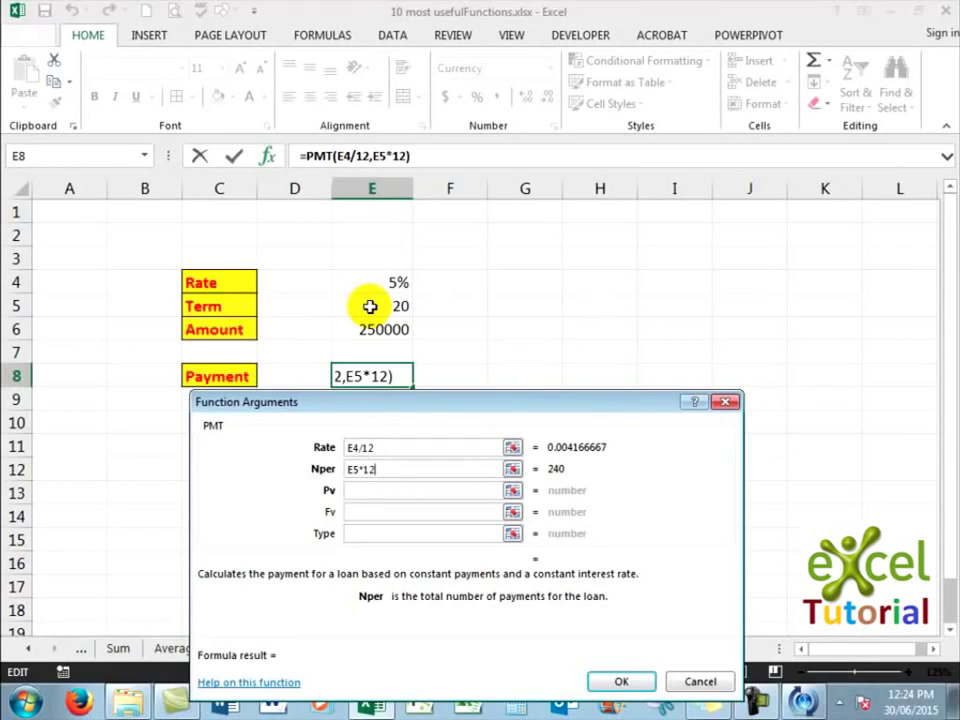
- Set the PMT argument Pv to E6, leave Fv and Type empty, and finish the formula
click(368, 490)
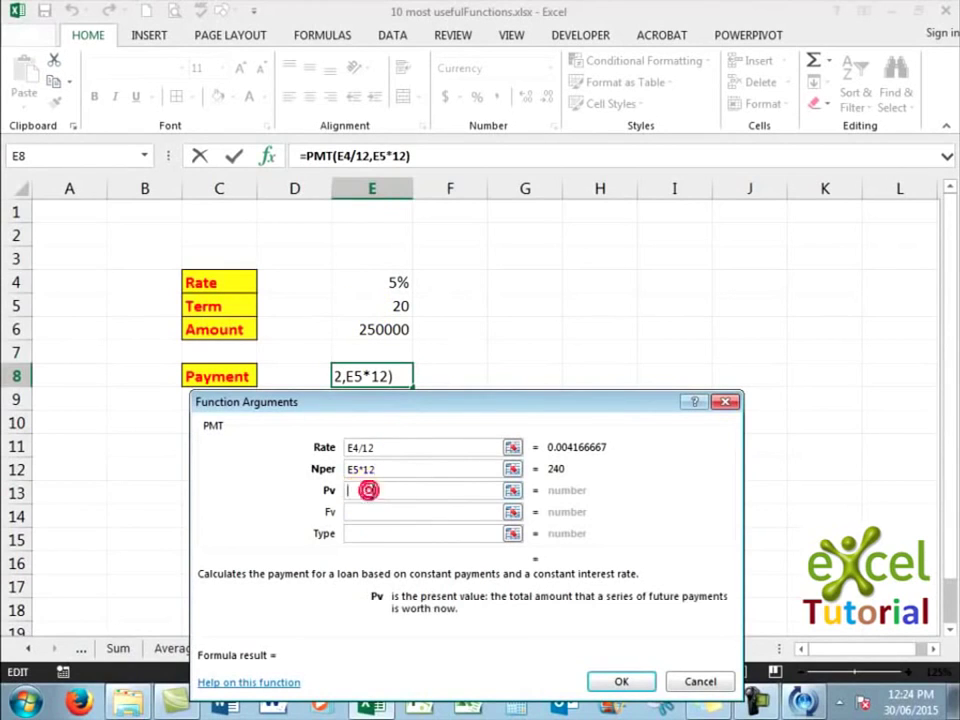
click(385, 332)
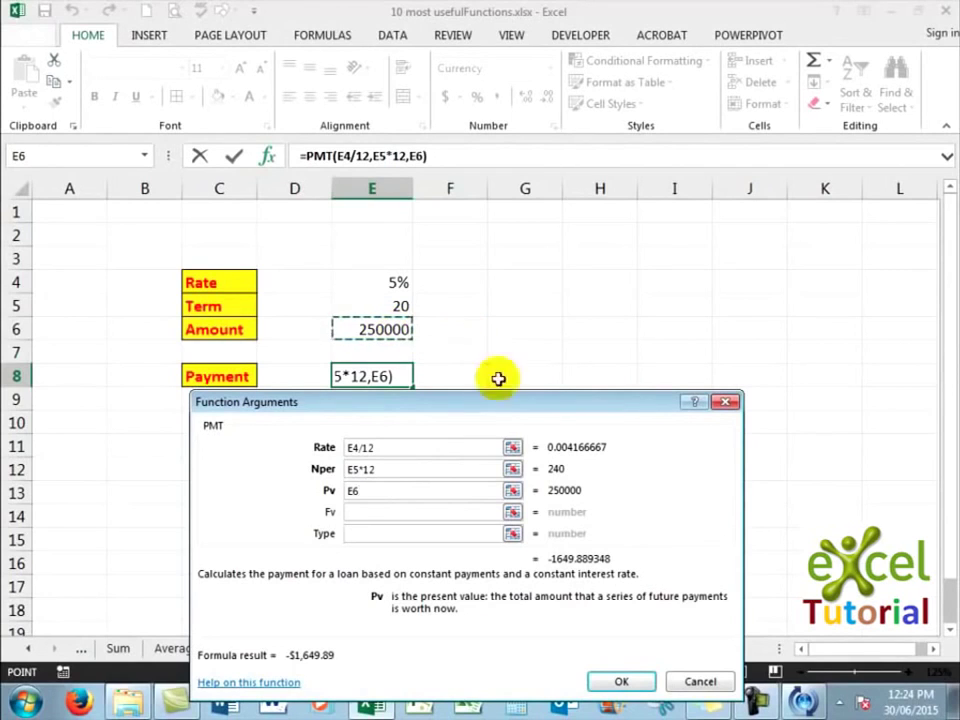
click(358, 514)
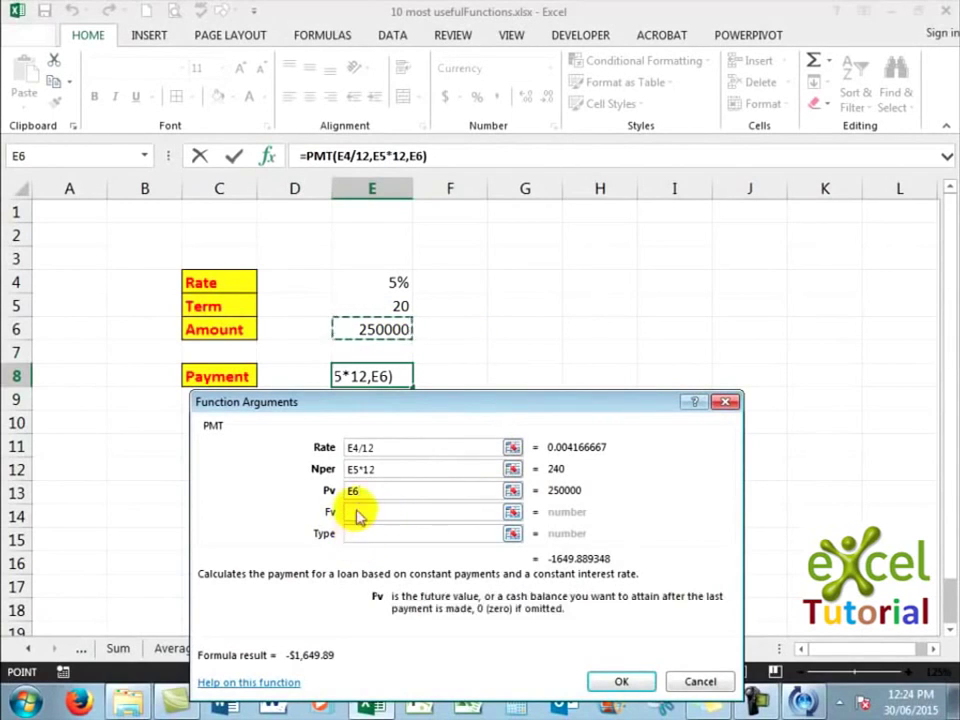
click(358, 513)
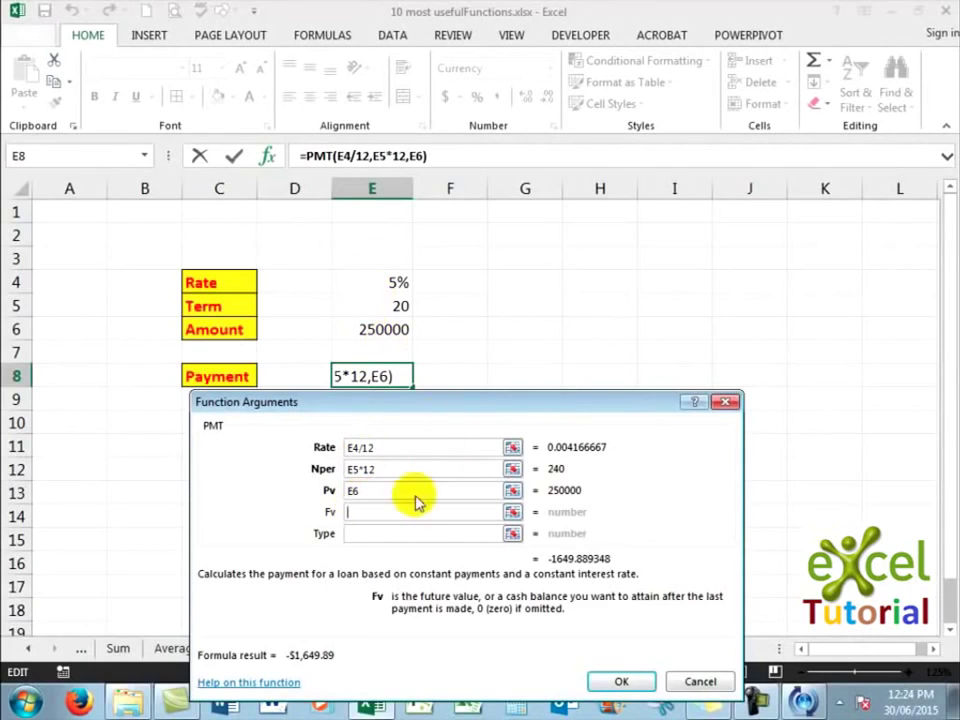
click(366, 533)
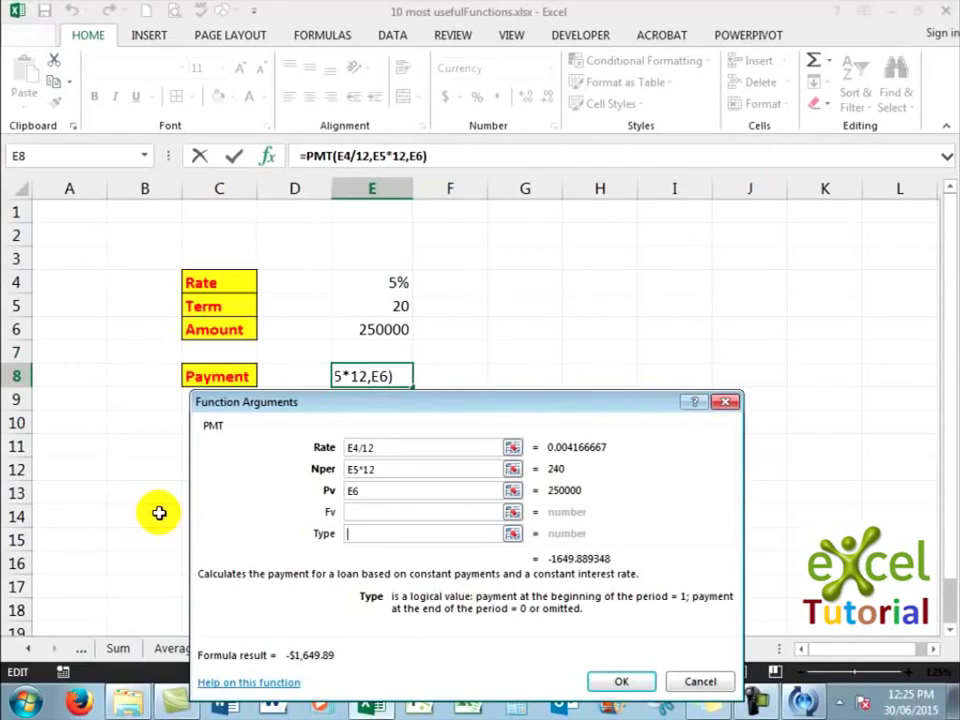
click(617, 681)
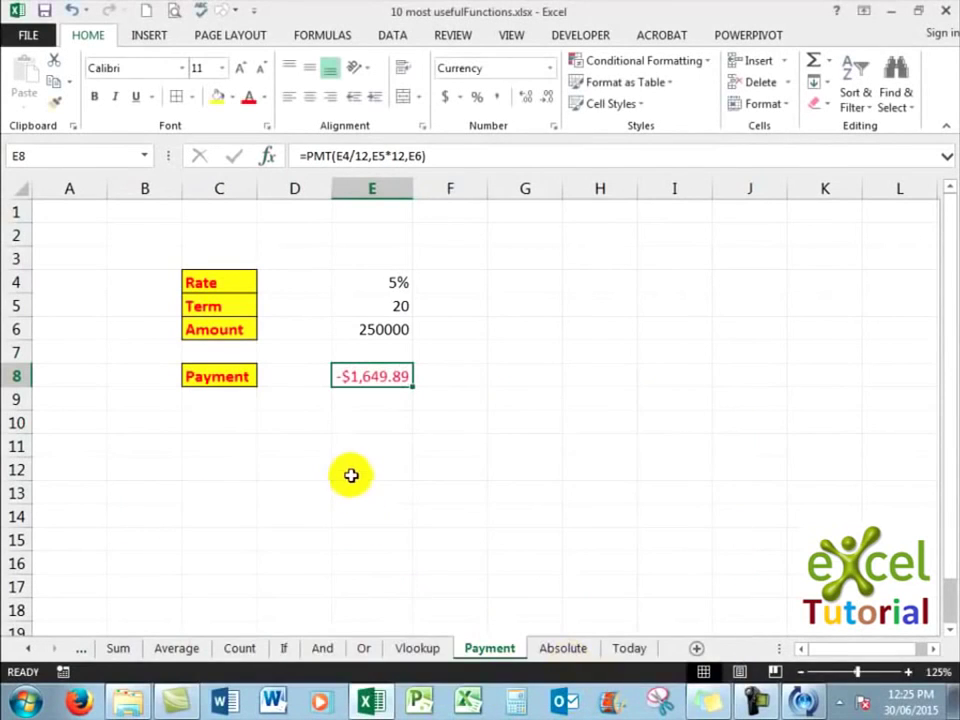
- Set the loan amount in E6 to 230000 and the term in E5 to 25
click(375, 332)
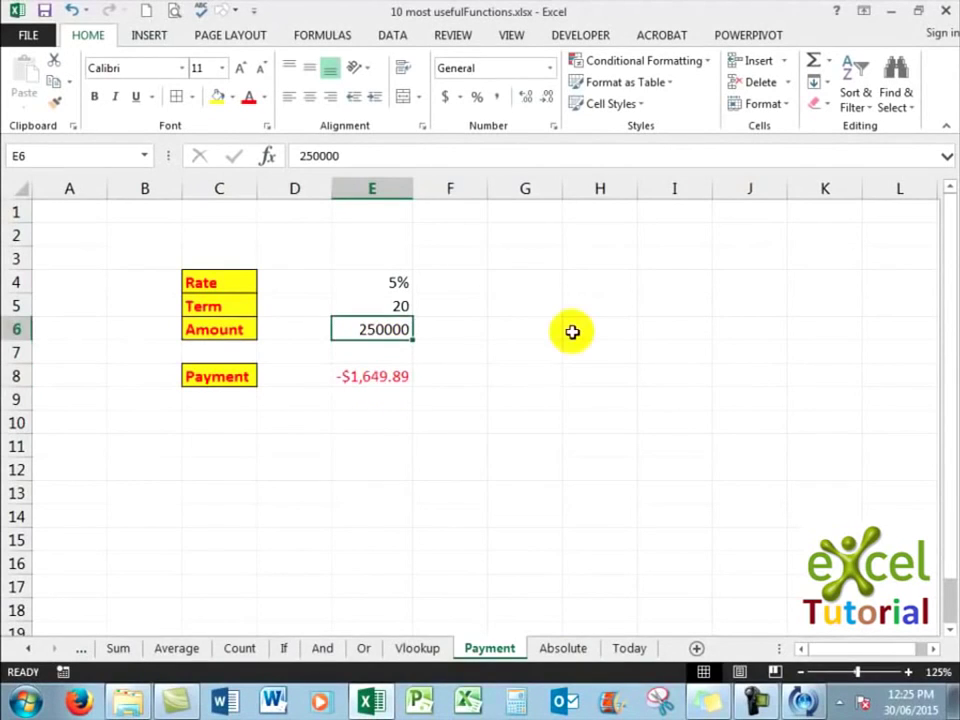
text(23)
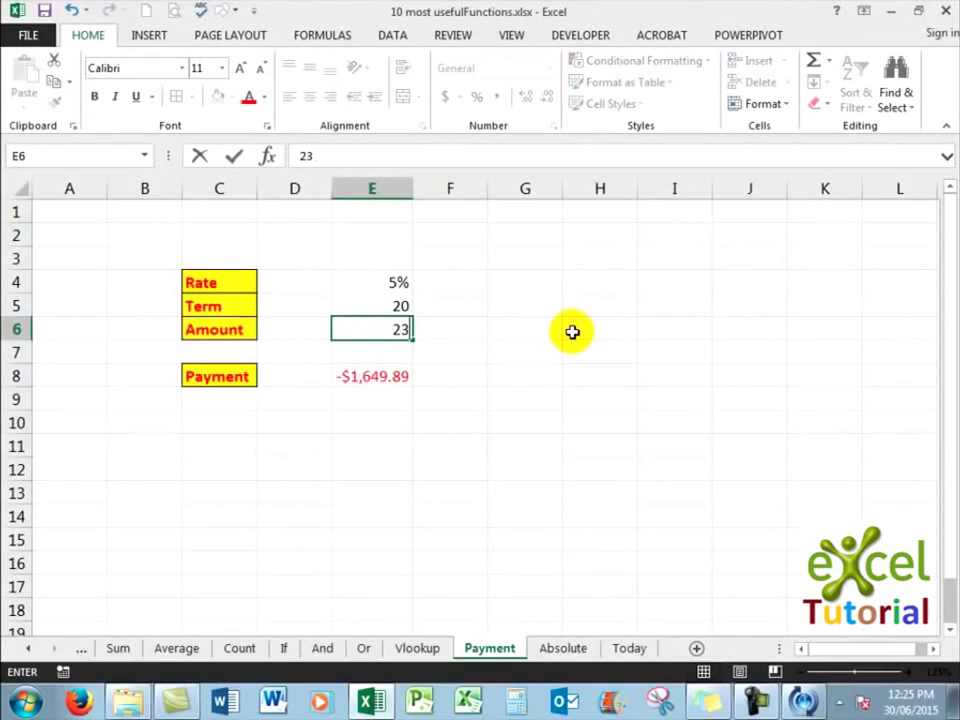
text(0000)
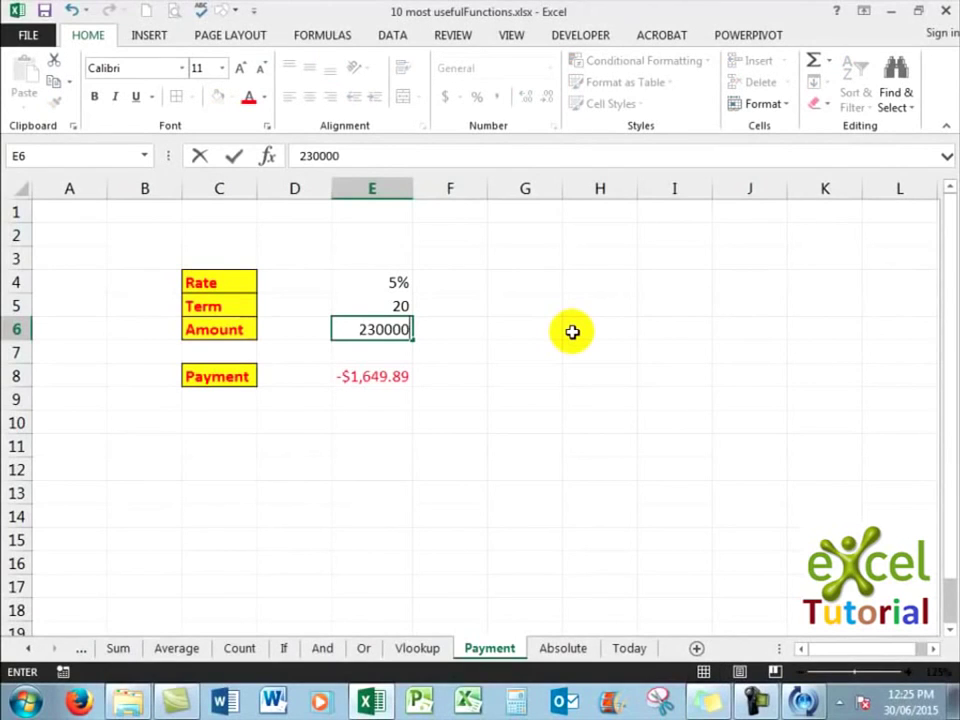
key(Return)
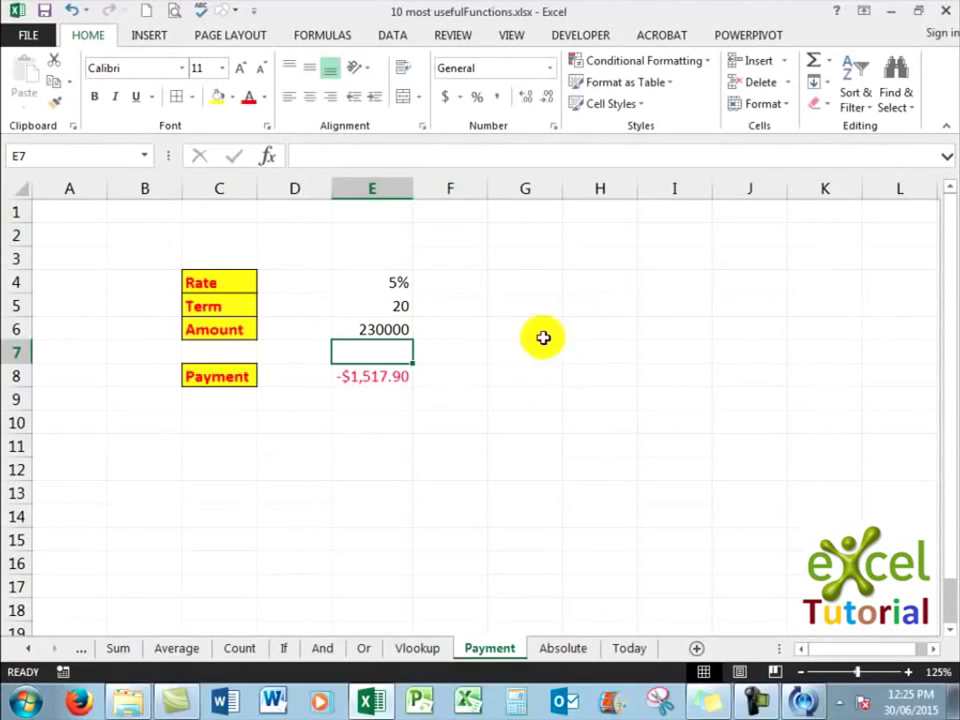
click(374, 303)
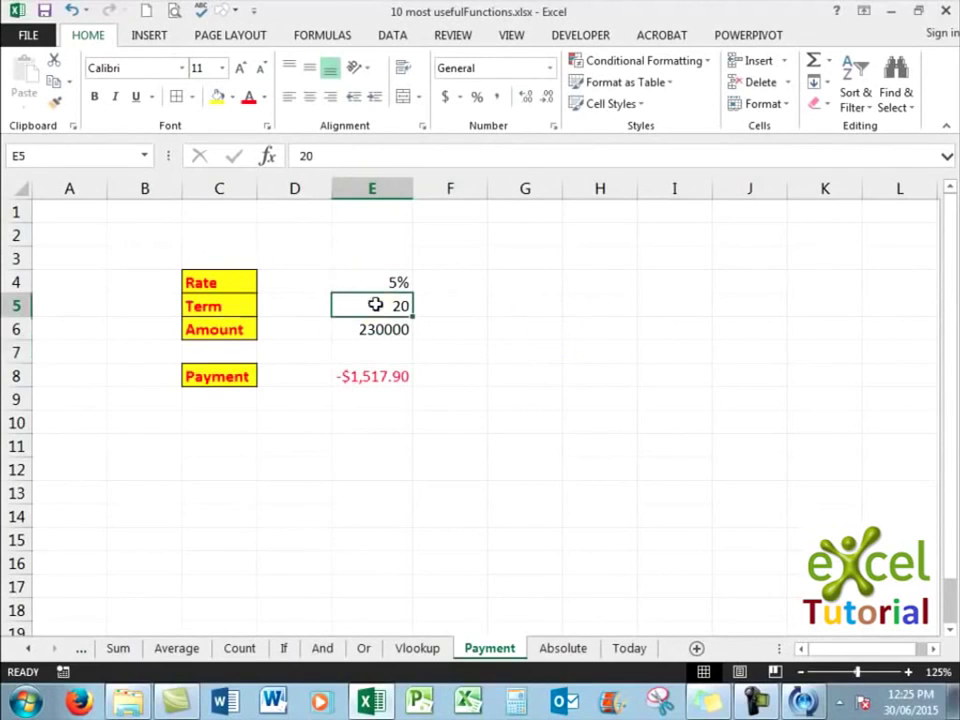
text(25)
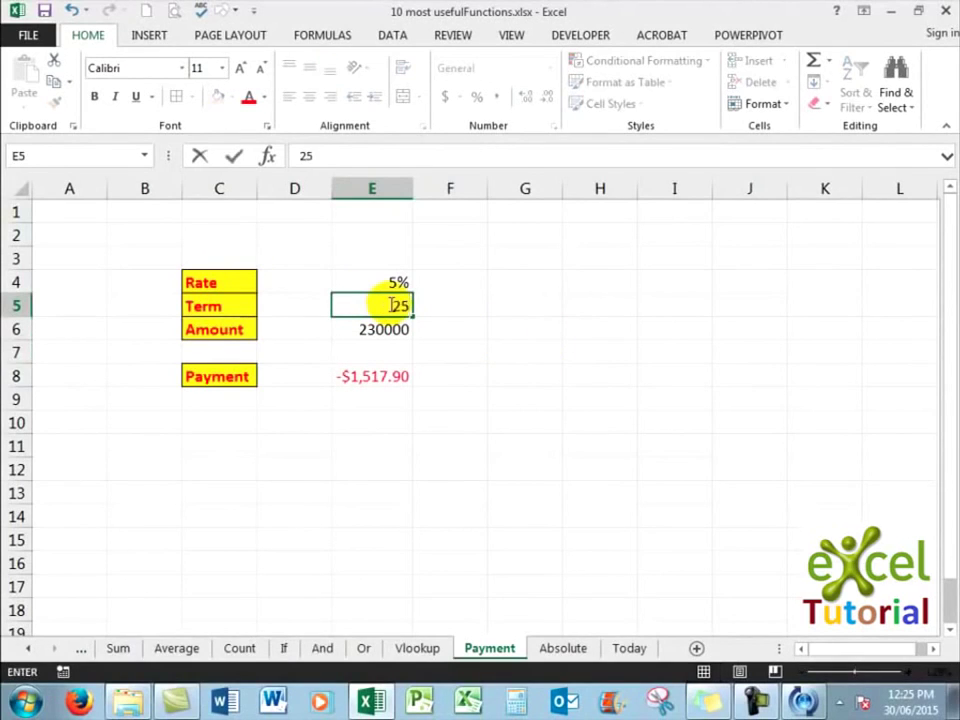
key(Return)
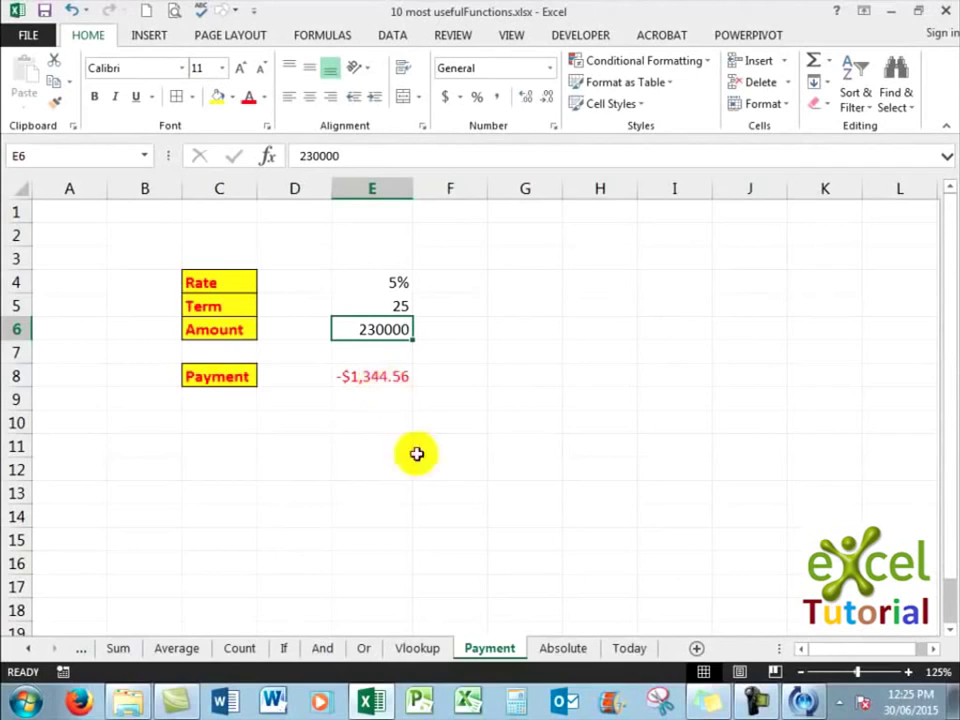
- On the Absolute sheet, remove the ABS wrapper from the E8 formula, leaving =PMT(E4/12,E5*12,E6)
click(564, 649)
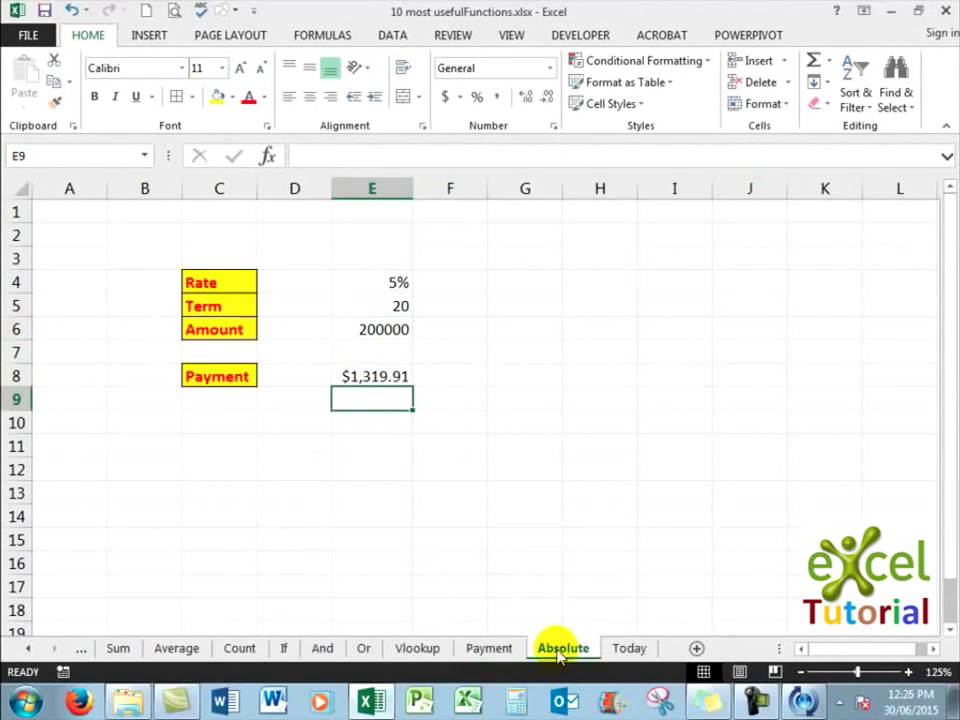
click(372, 376)
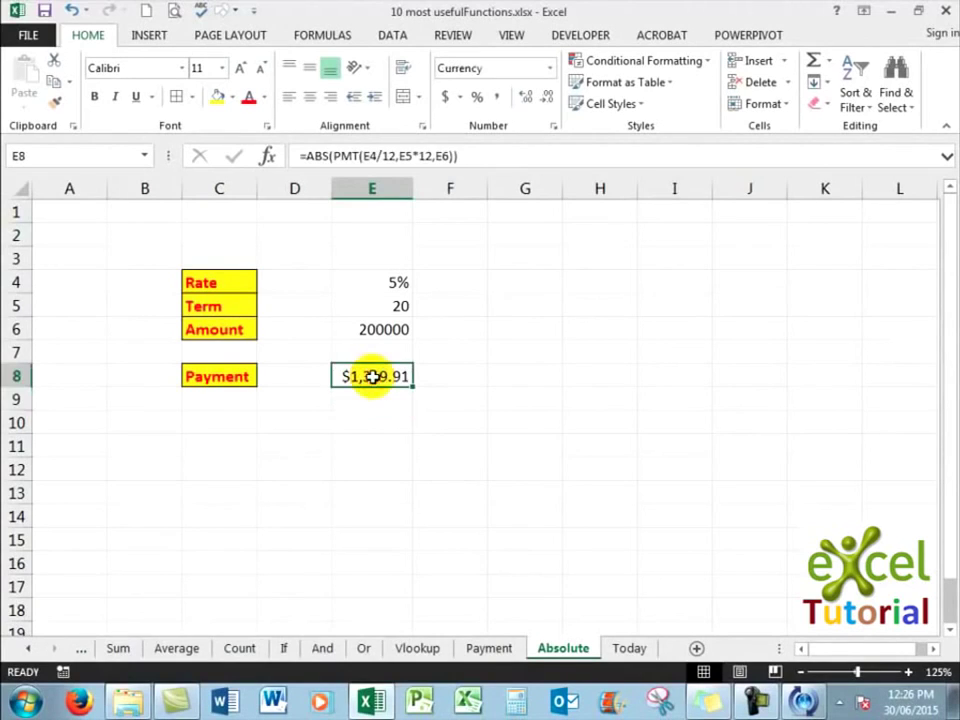
click(333, 155)
double_click(322, 155)
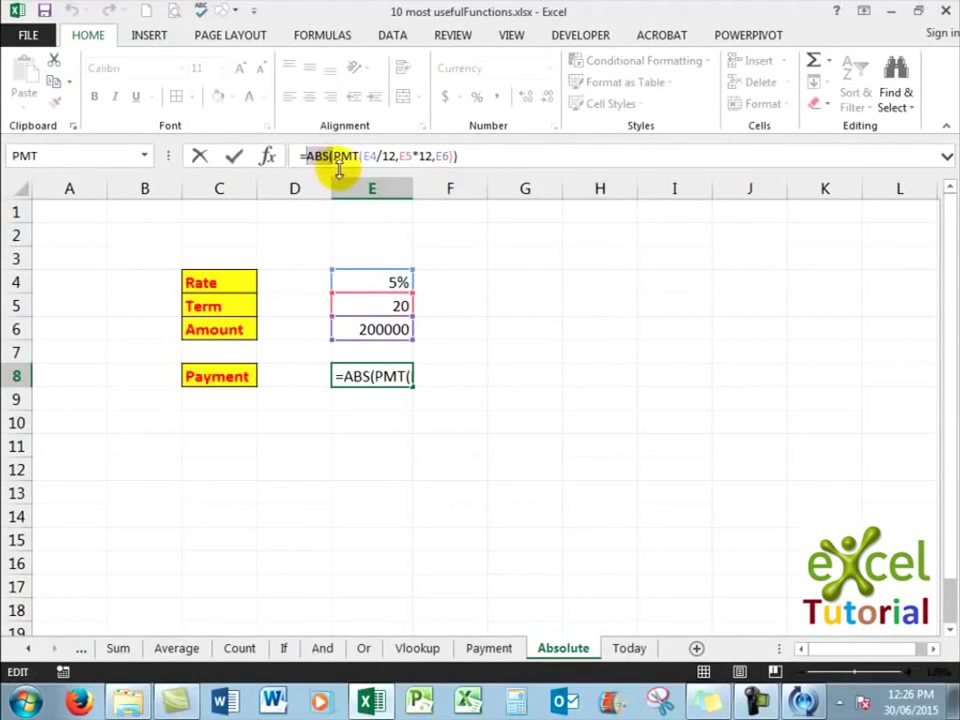
key(Delete)
key(Delete)
click(429, 155)
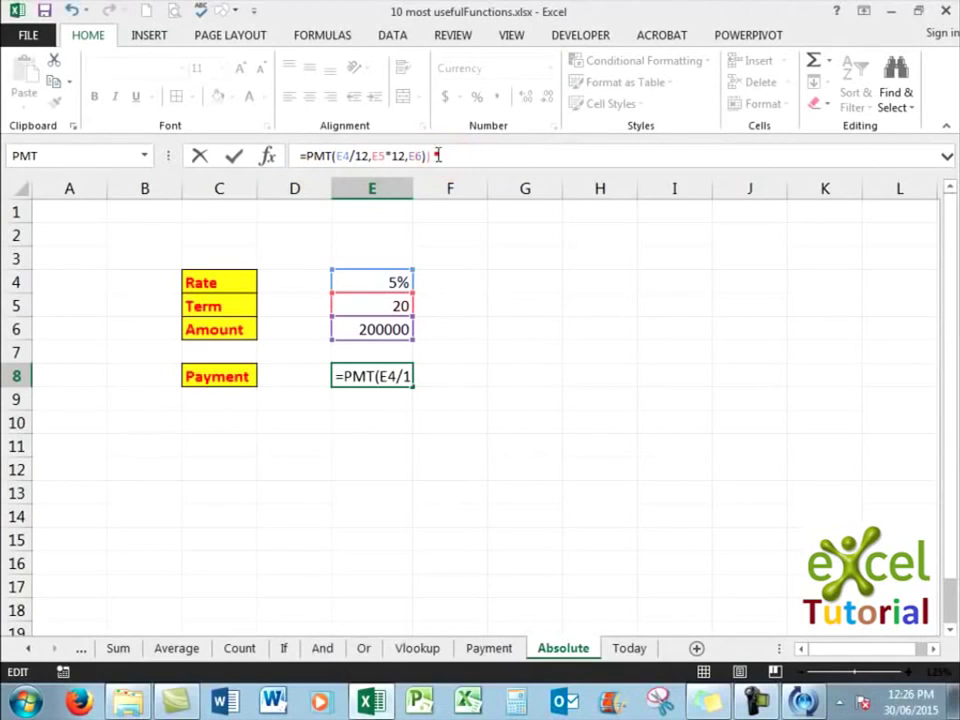
key(BackSpace)
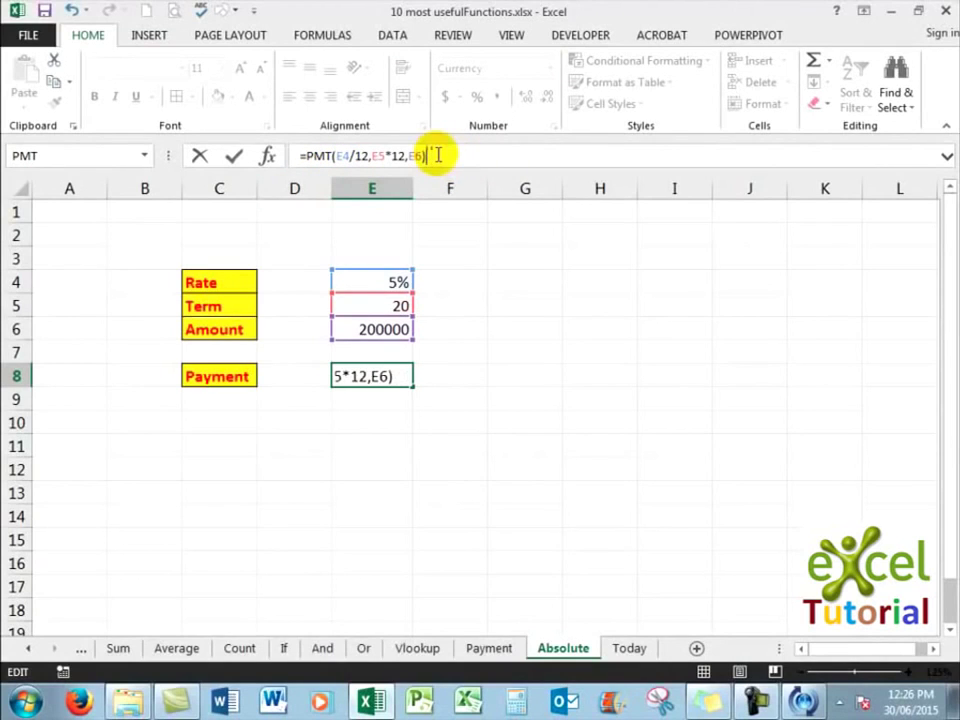
key(ctrl+Return)
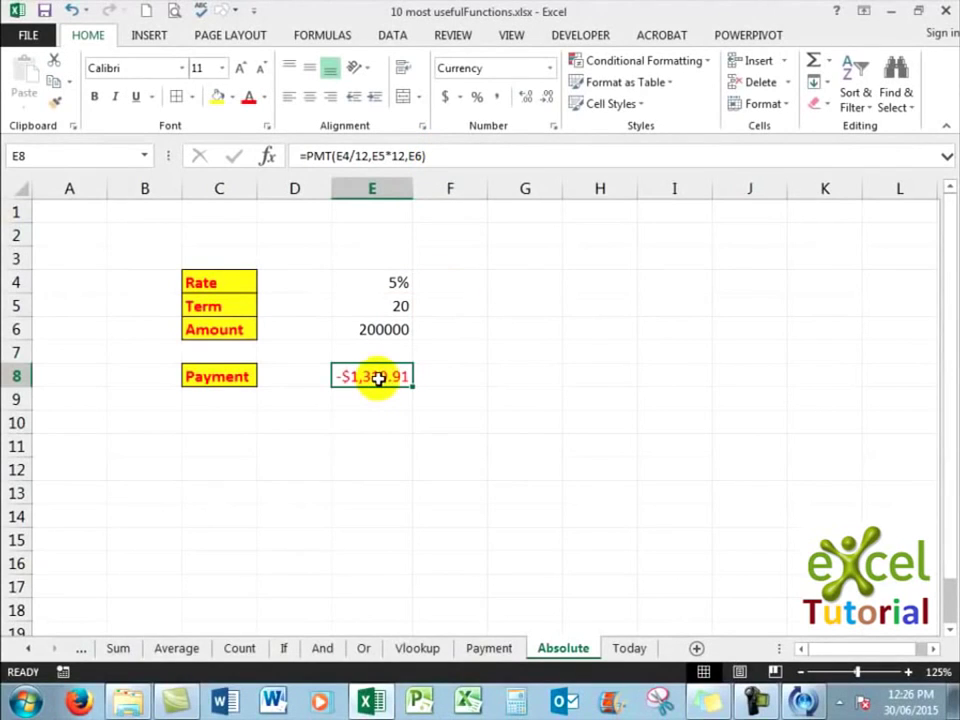
- Wrap the payment formula in E8 in the ABS function so it reads =ABS(PMT(E4/12,E5*12,E6))
click(308, 155)
click(327, 153)
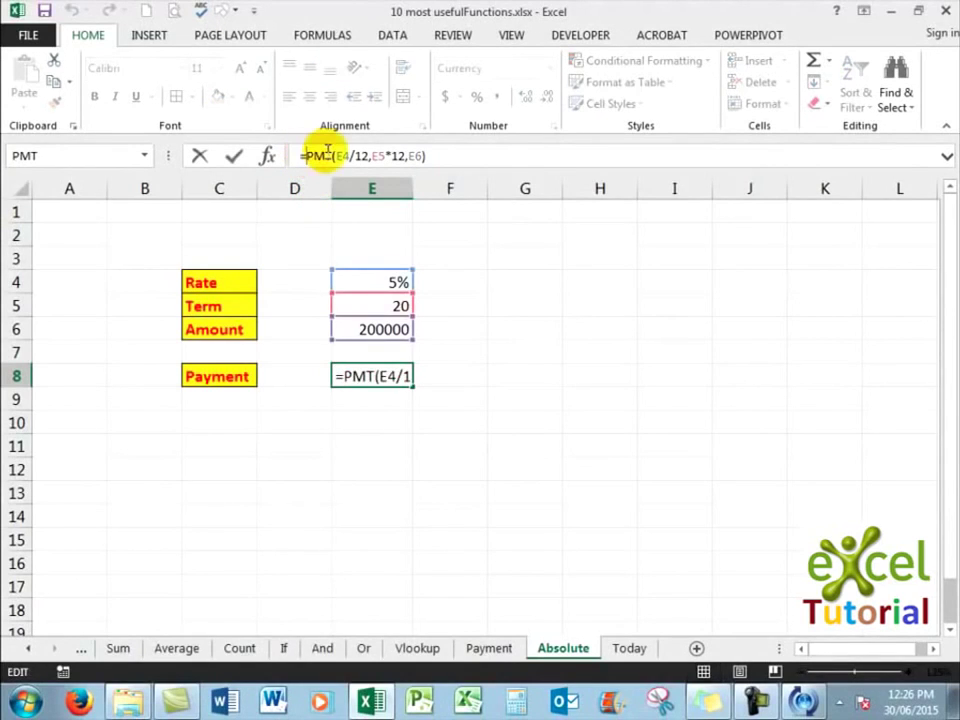
text(abs)
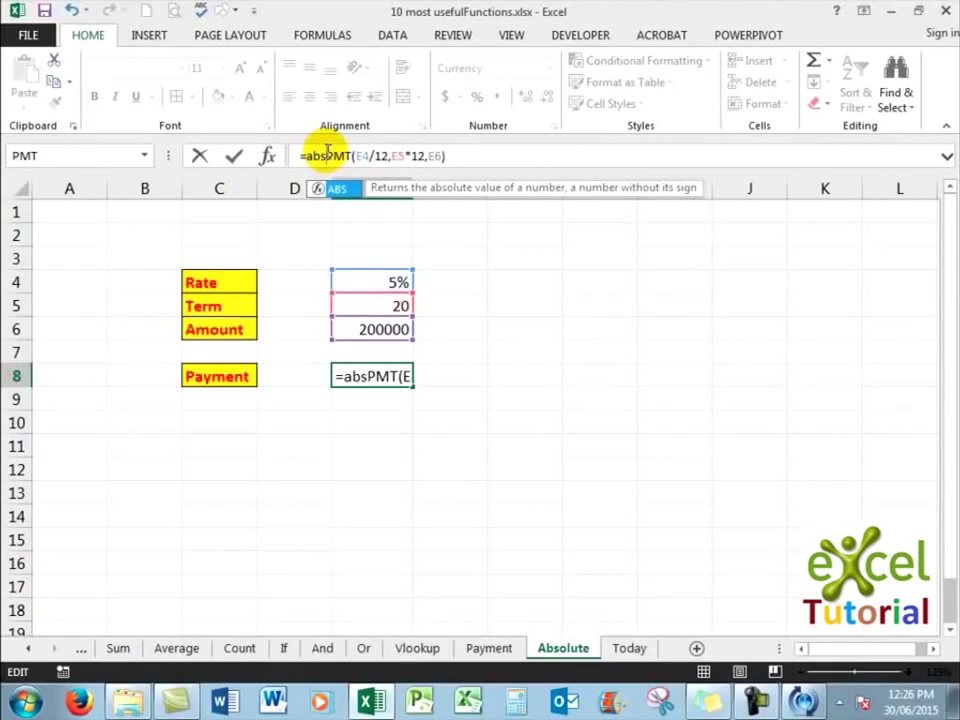
text(()
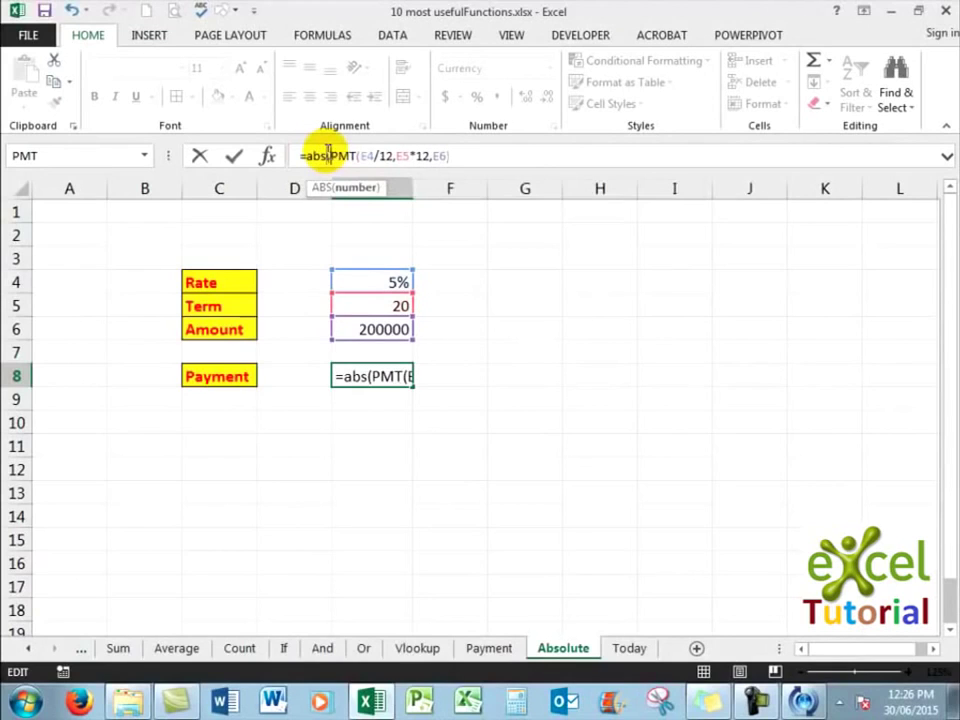
click(461, 156)
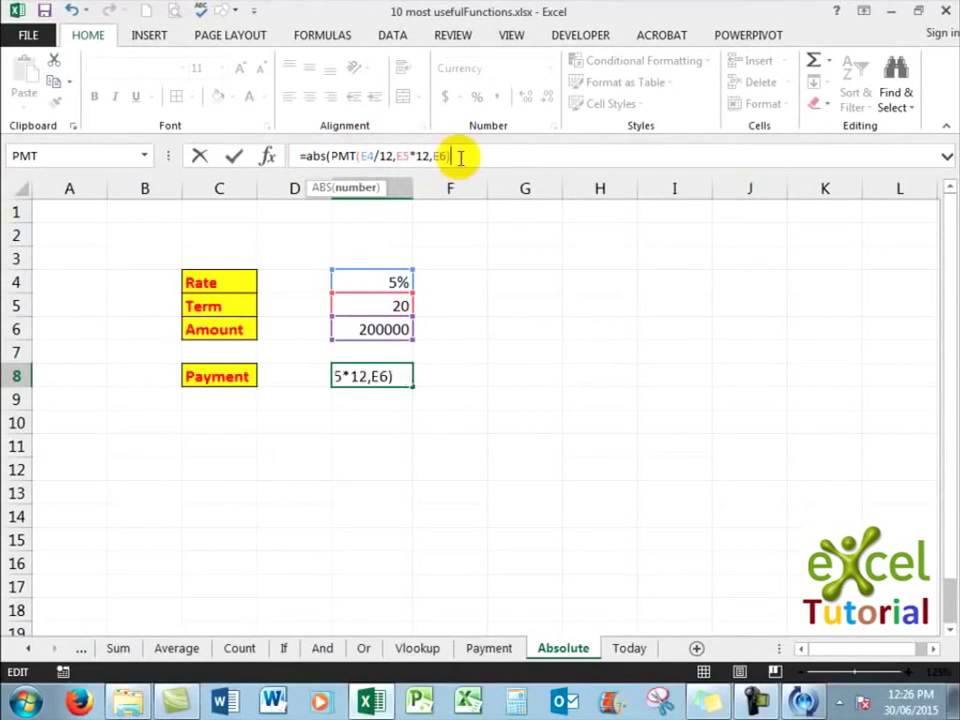
text())
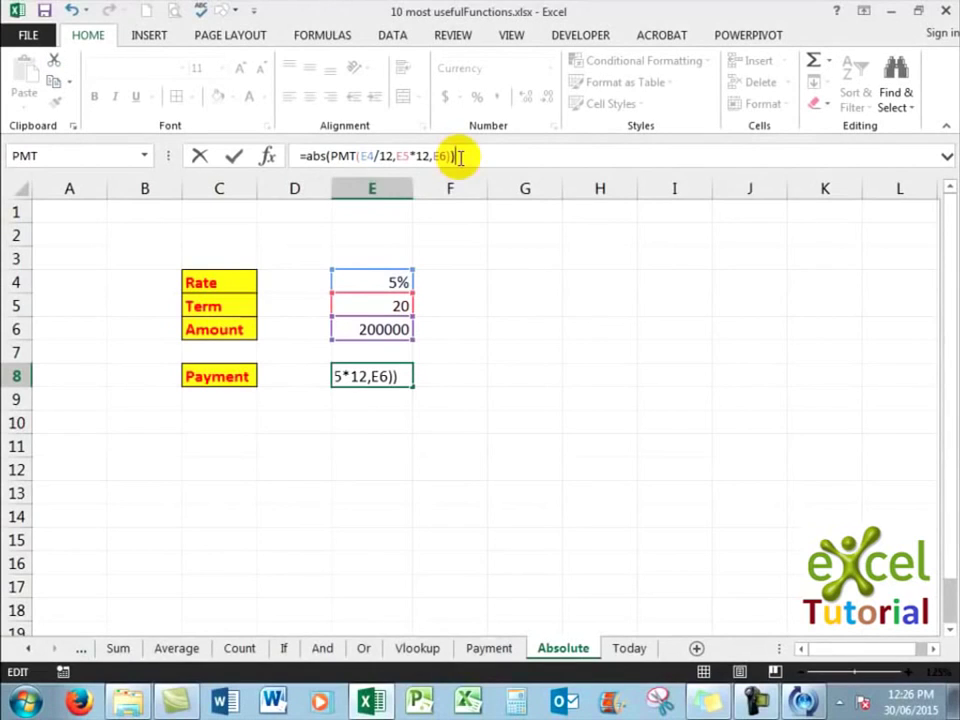
key(ctrl+Return)
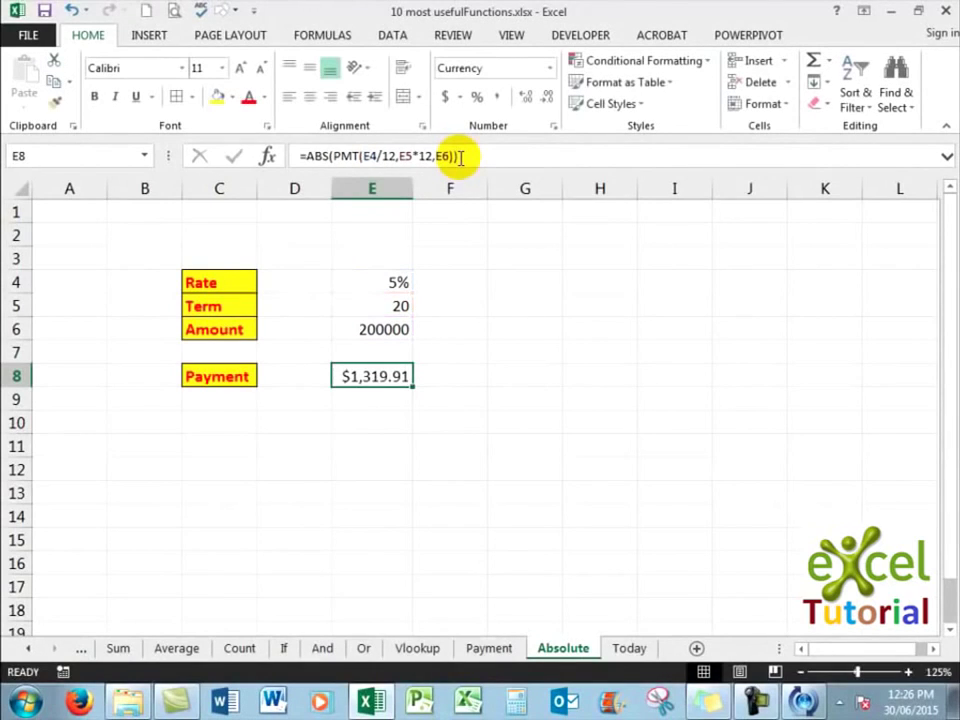
- On the Today sheet, inspect the formula behind the date in A1 and compare it with the content of A3
click(629, 650)
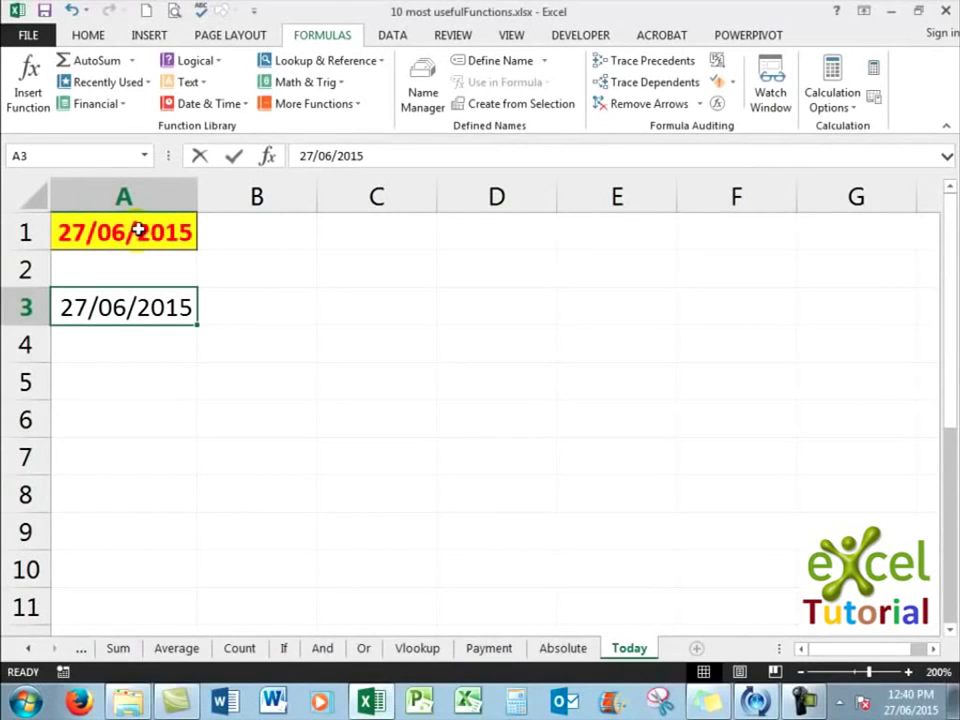
double_click(136, 230)
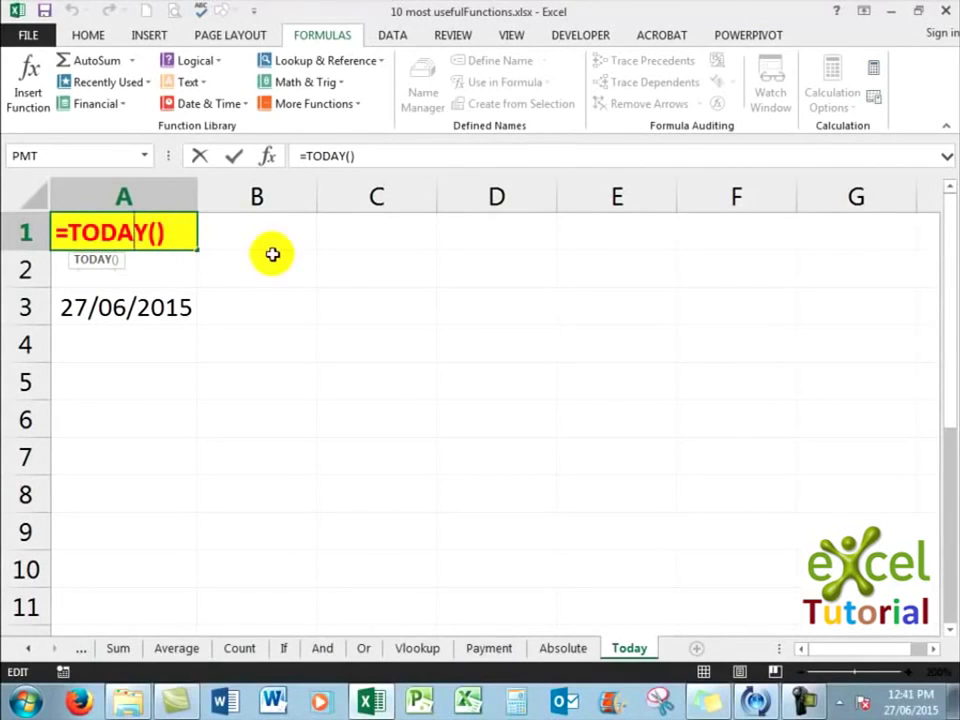
key(ctrl+Return)
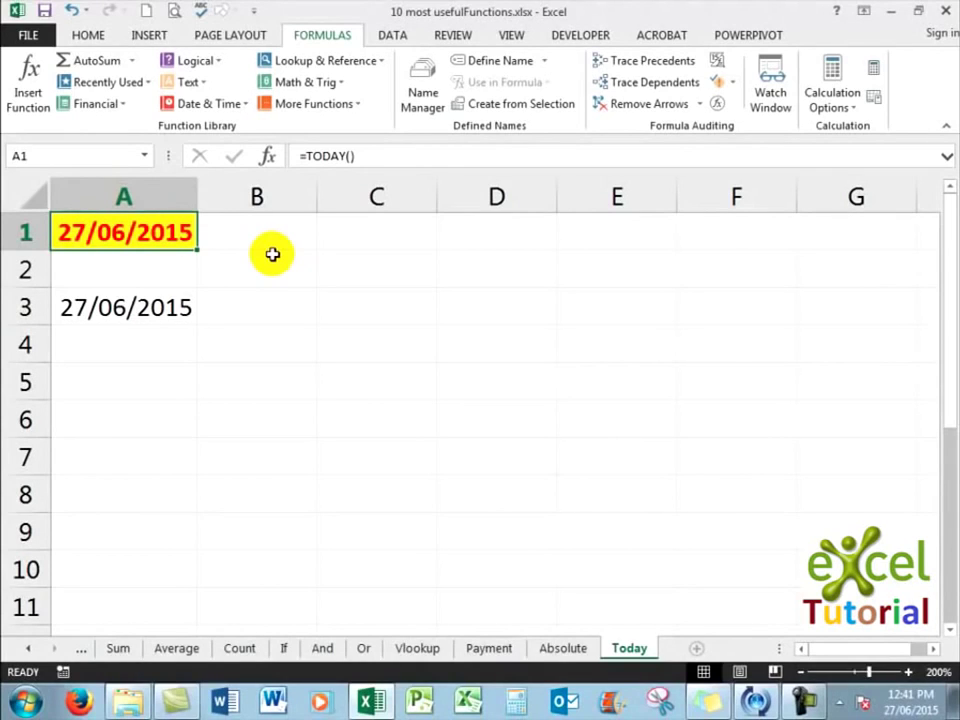
click(100, 307)
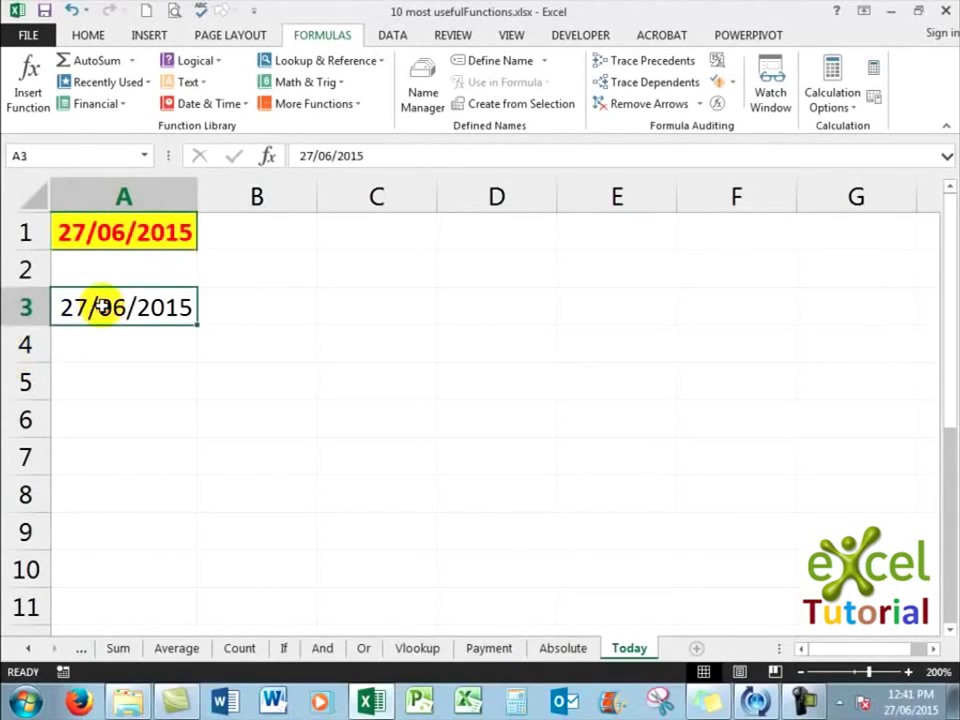